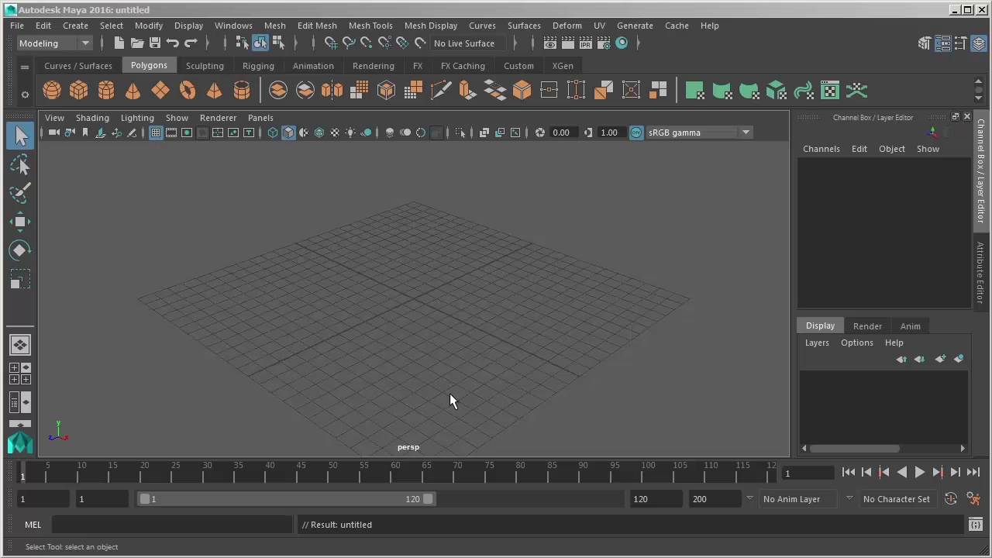
- Tear off the Create > NURBS Primitives submenu as a floating window on the right
left_click(76, 28)
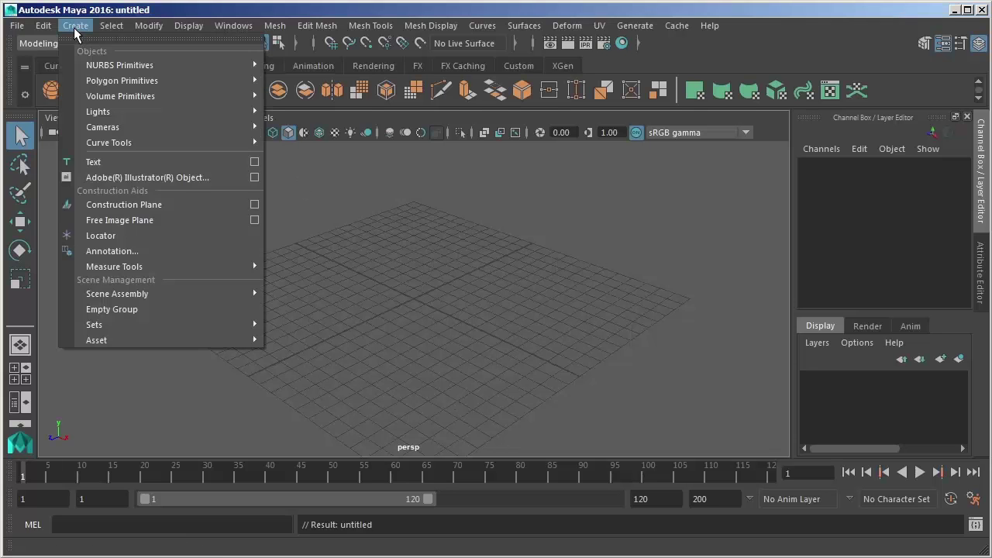
mouse_move(96, 65)
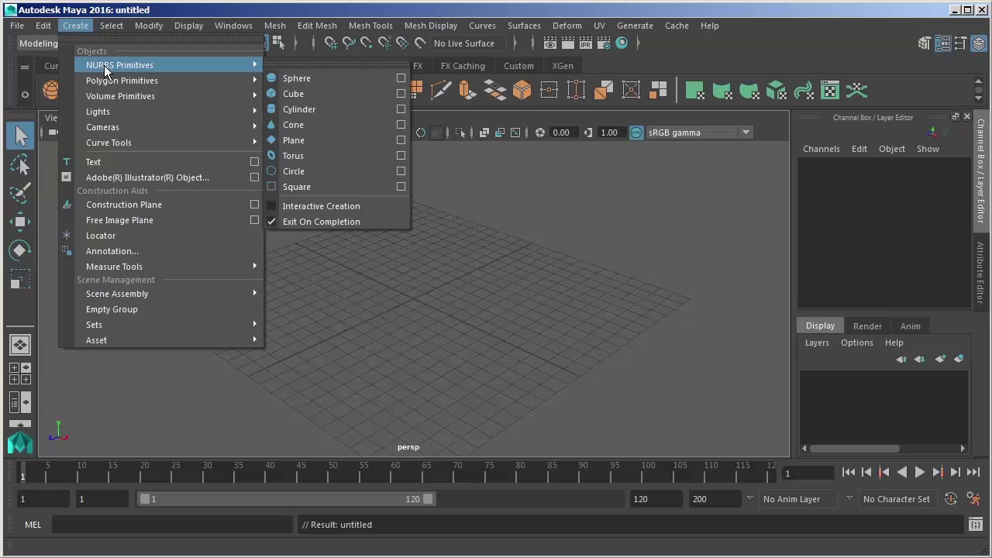
mouse_move(118, 83)
left_click(309, 65)
left_click_drag(306, 49, 682, 158)
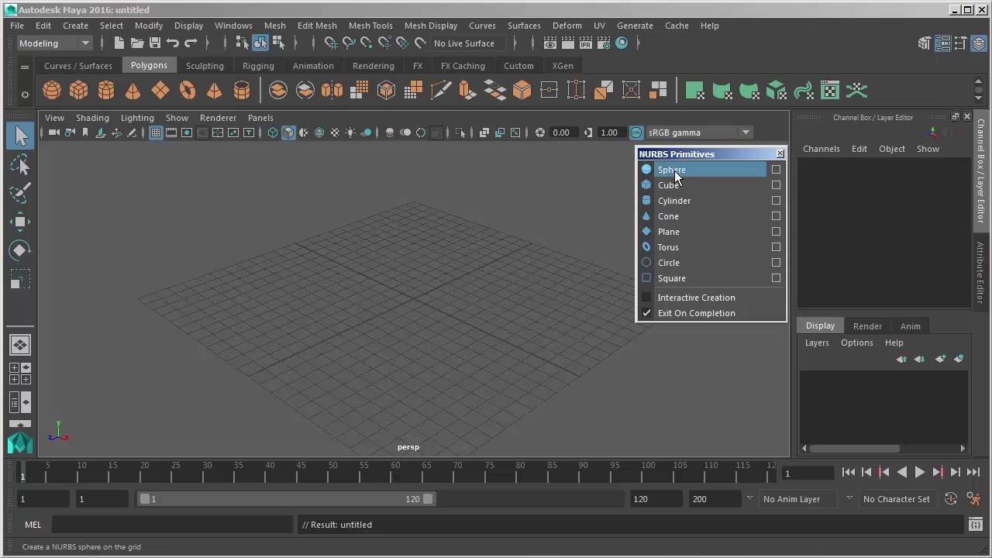
- Add nurbsSphere1 at the origin and zoom and orbit in for a close, slightly lower view
left_click(675, 176)
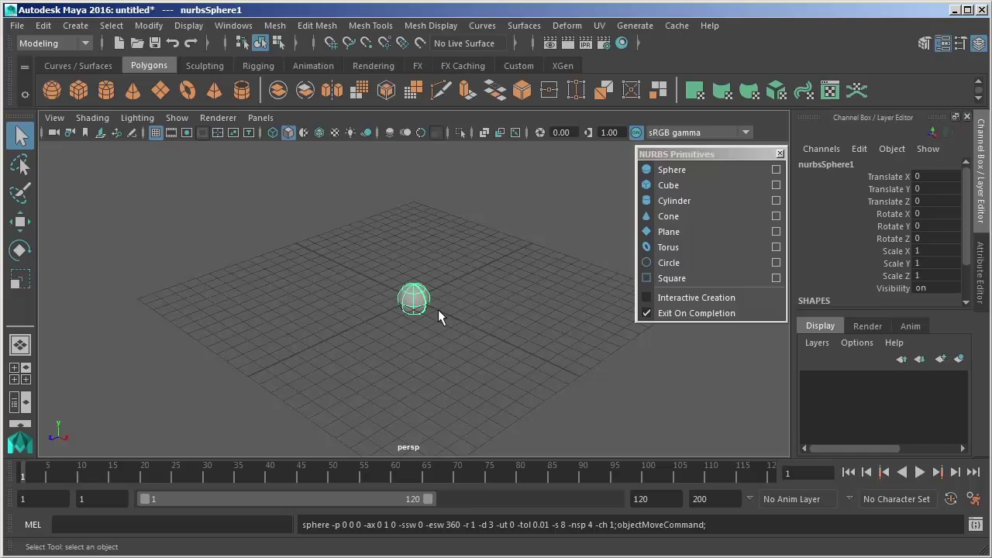
right_click_drag(427, 238, 533, 555, "alt")
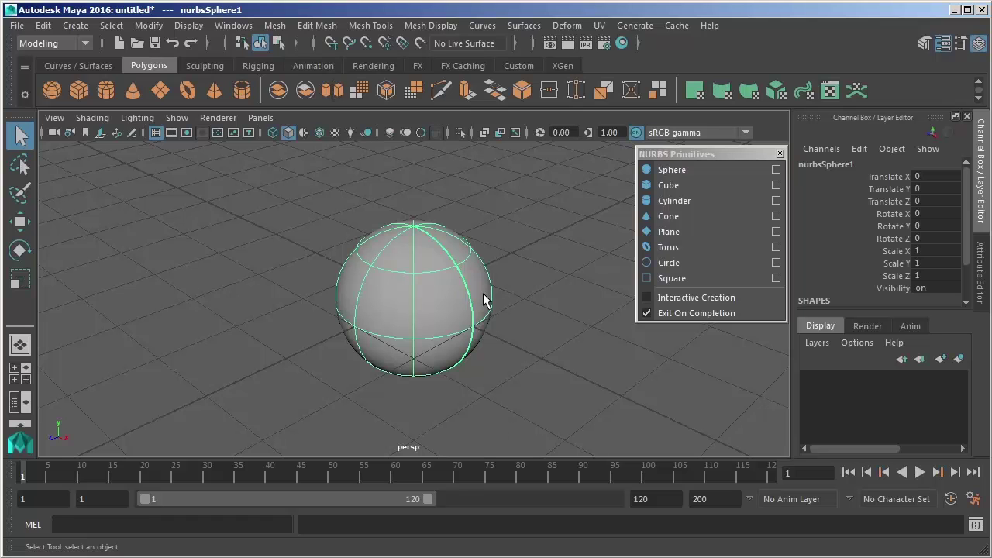
left_click_drag(485, 339, 557, 315, "alt")
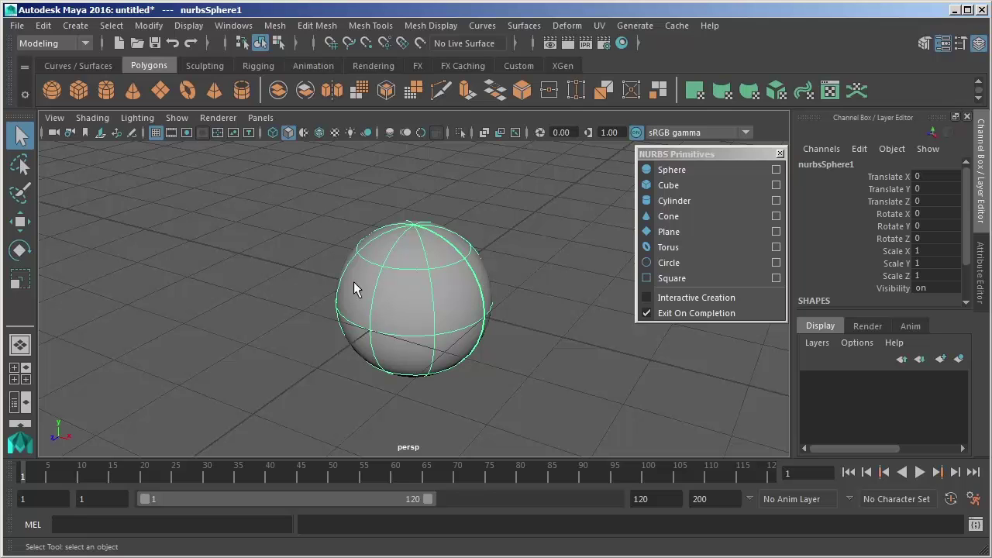
right_click_drag(389, 275, 440, 377, "alt")
- Switch the NURBS sphere to Control Vertex mode and orbit to view its CVs
right_click_drag(377, 240, 311, 237)
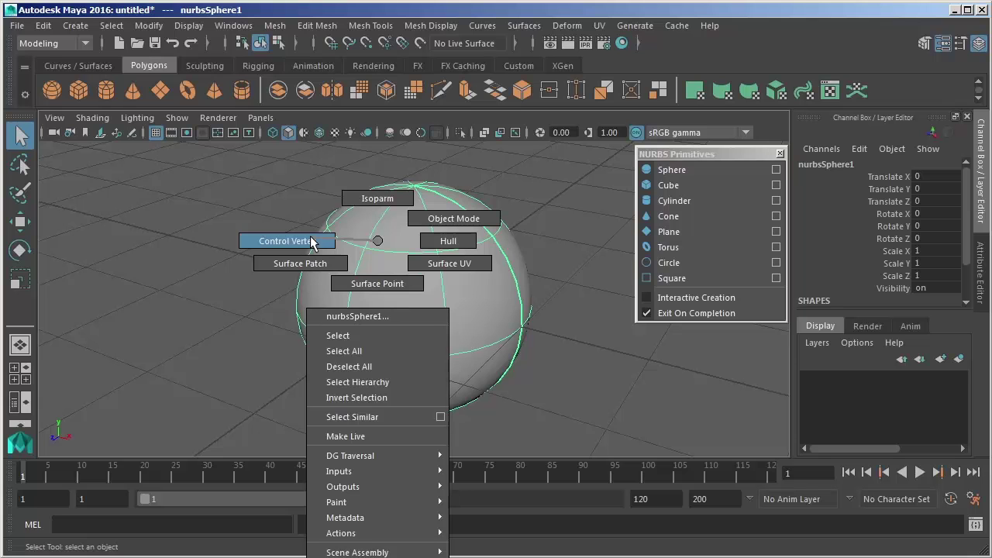
right_click_drag(311, 241, 311, 242)
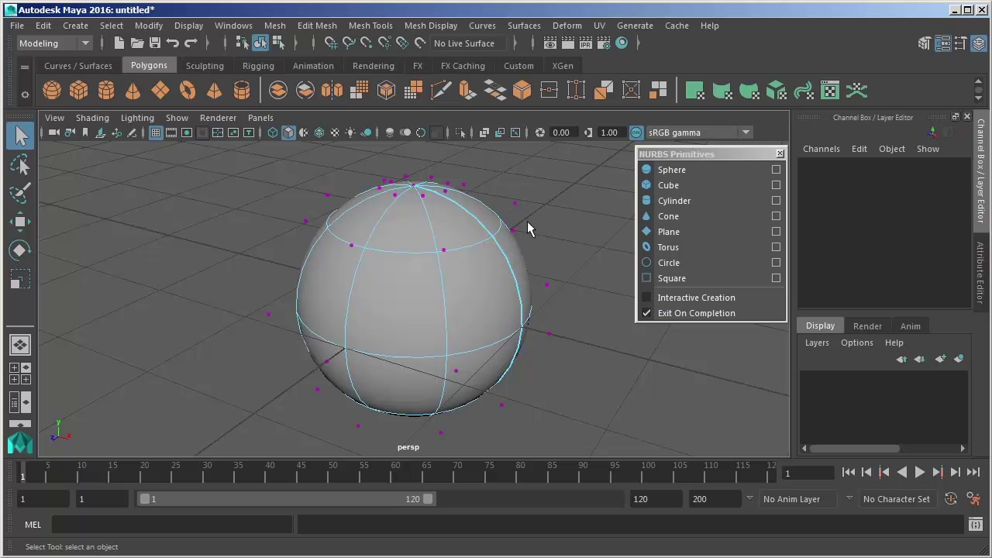
left_click_drag(576, 335, 547, 321, "alt")
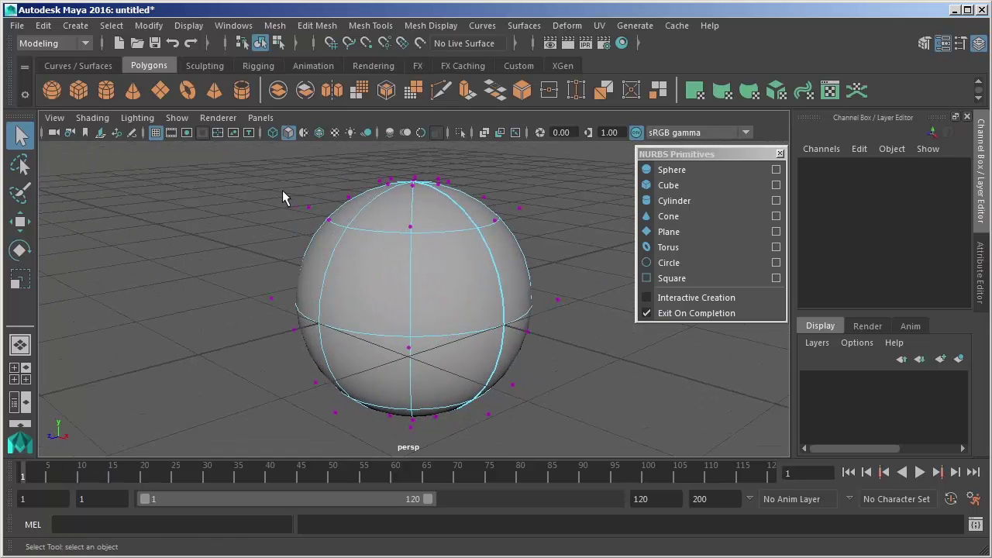
left_click_drag(284, 207, 359, 214, "alt")
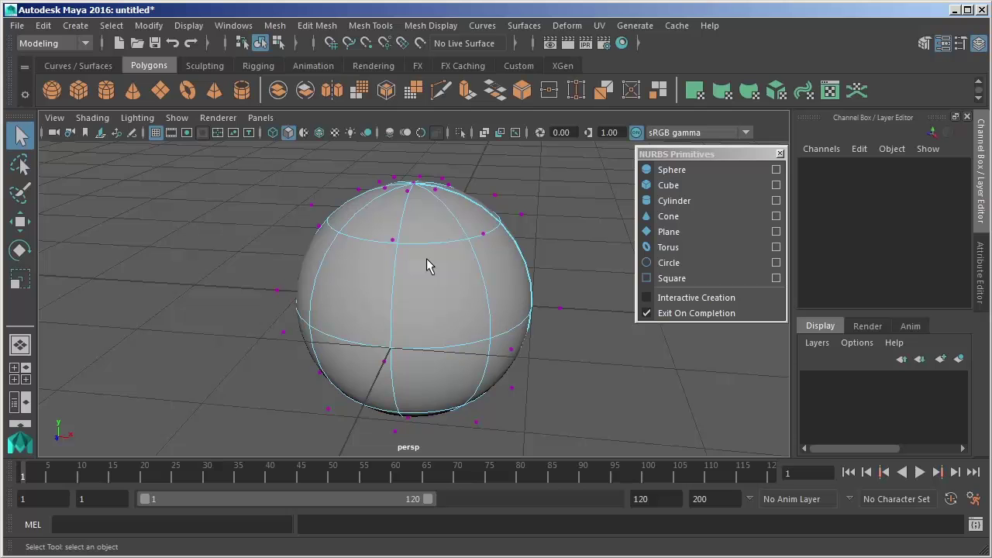
- Return nurbsSphere1 to Object Mode with its control points hidden
left_click_drag(427, 277, 440, 280, "alt")
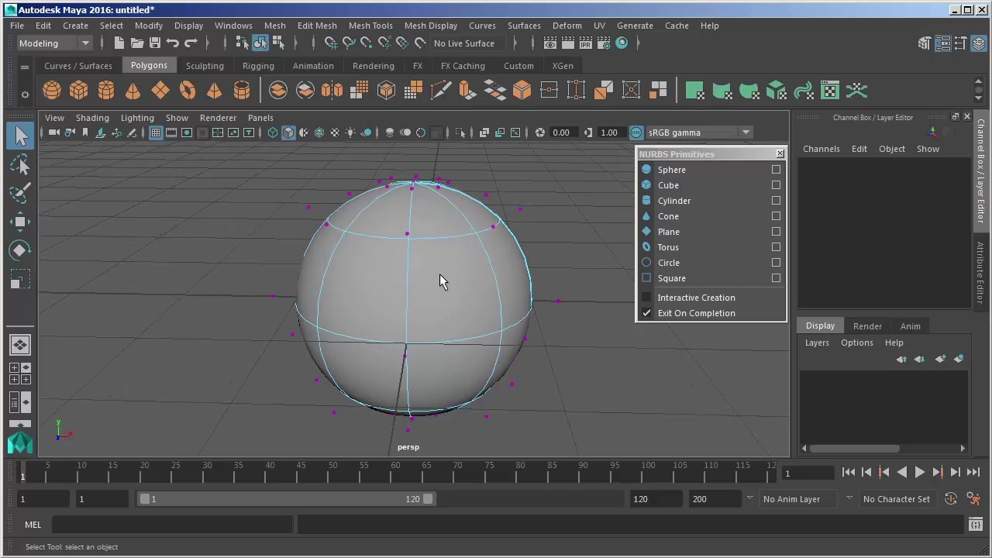
right_click_drag(440, 273, 481, 255)
left_click_drag(482, 255, 433, 251, "alt")
- Select and delete nurbsSphere1, leaving an empty grid
left_click(433, 251)
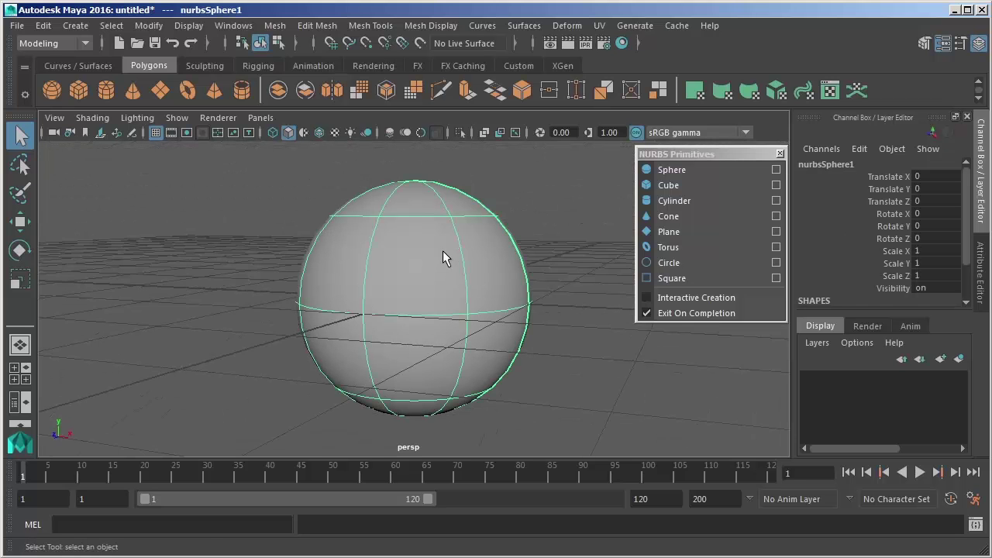
key("Delete")
mouse_move(443, 250)
left_mouse_down("alt")
mouse_move(431, 265)
mouse_move(439, 268)
left_mouse_up("alt")
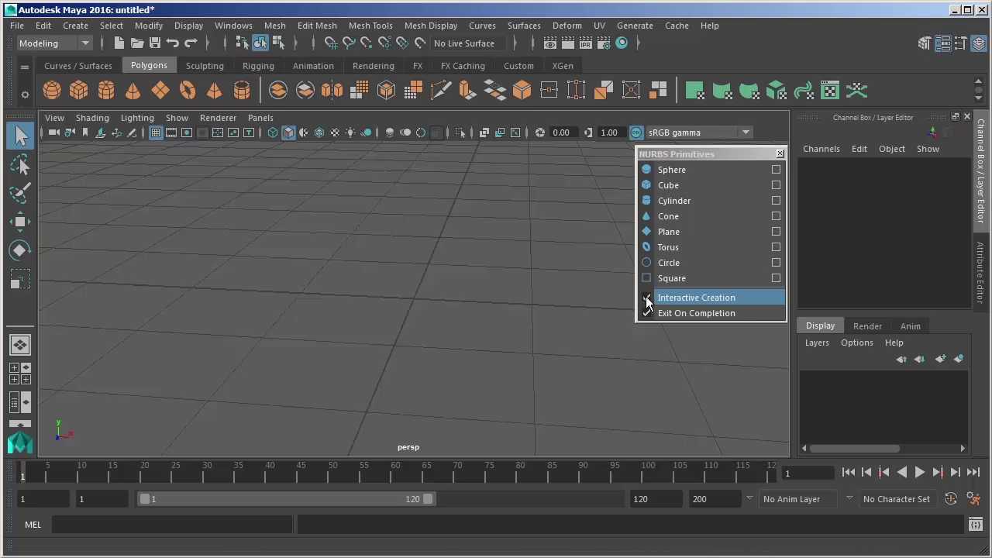
- Draw a tall NURBS cylinder on the grid at -8.285, 3.73, -5.837
left_click(672, 203)
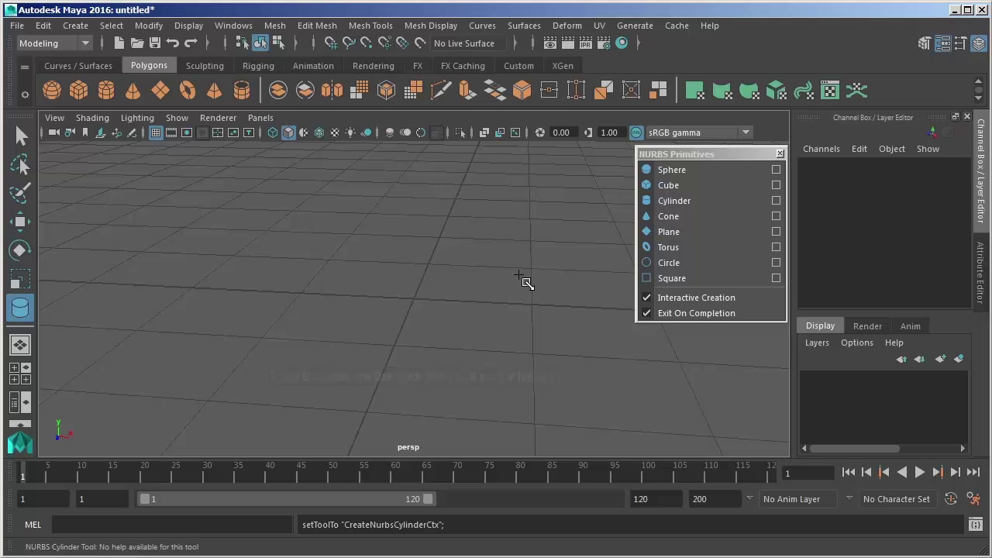
right_click_drag(532, 328, 372, 48, "alt")
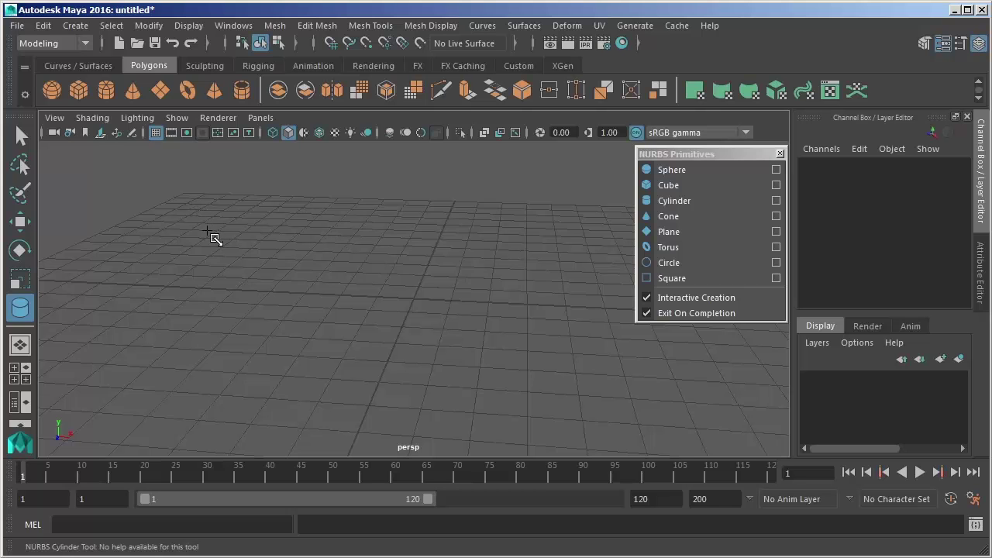
mouse_move(207, 233)
left_mouse_down()
mouse_move(263, 273)
mouse_move(204, 246)
mouse_move(233, 263)
left_mouse_up()
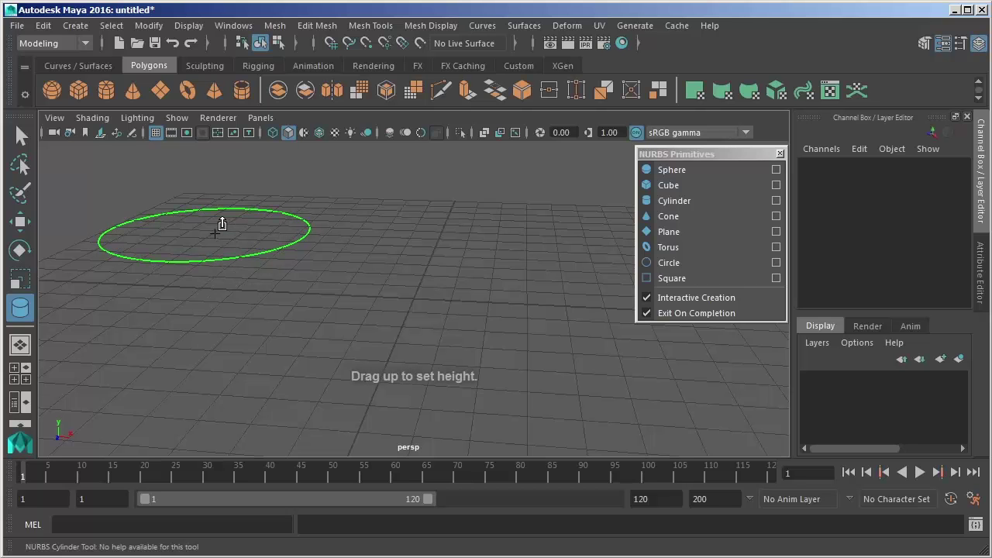
left_click_drag(222, 223, 186, 8)
right_click_drag(319, 261, 334, 187, "alt")
left_click_drag(334, 188, 428, 308, "alt")
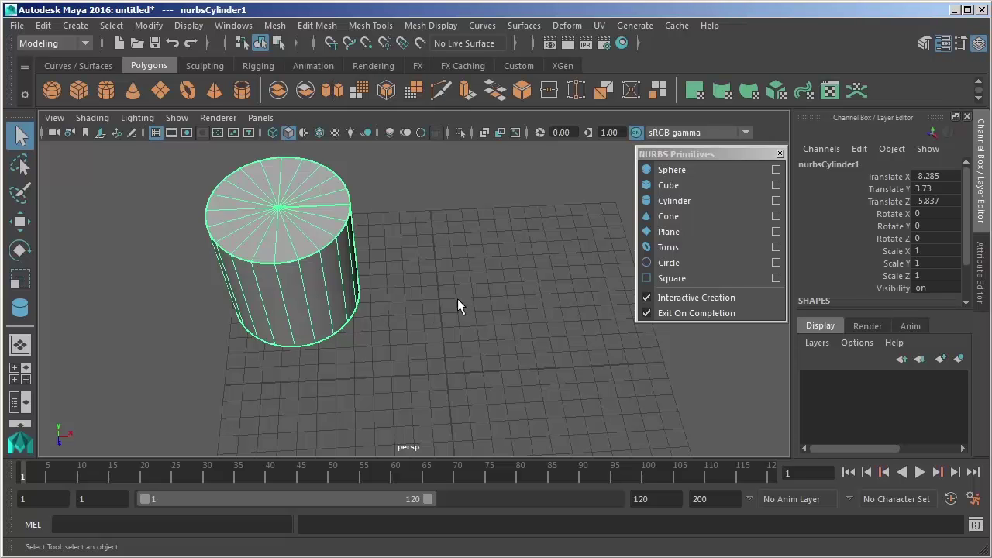
left_click_drag(531, 406, 473, 389, "alt")
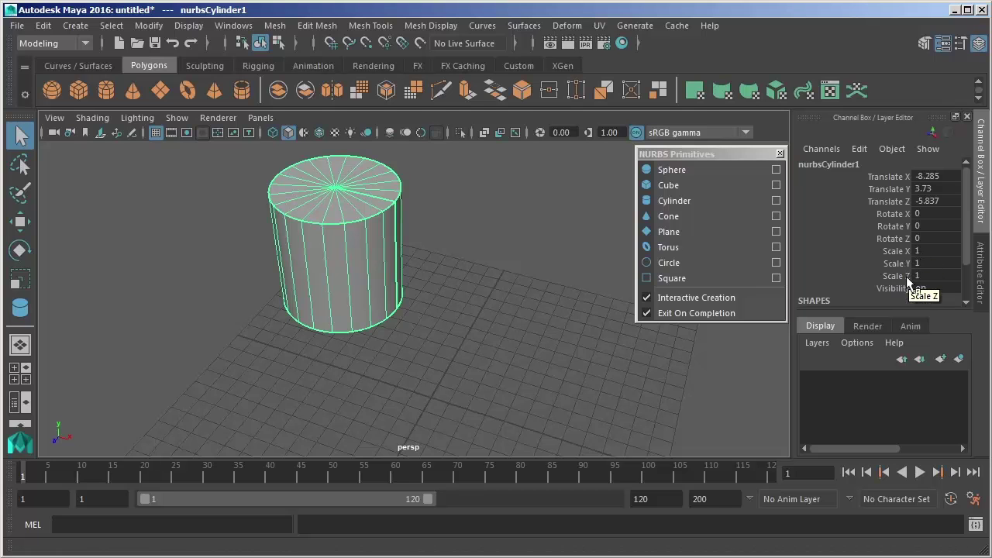
- Turn off Interactive Creation and add a second NURBS cylinder at the origin
left_click(647, 298)
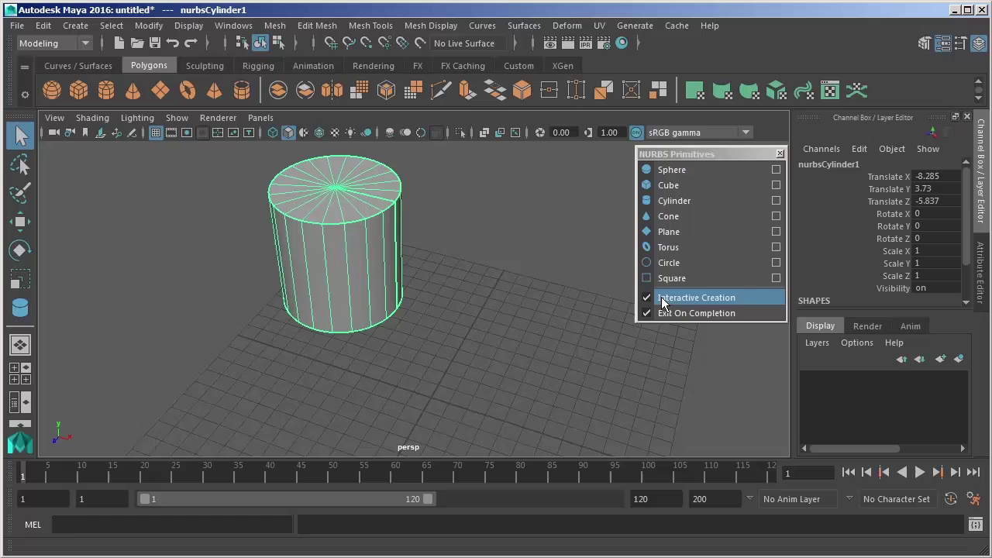
left_click(673, 203)
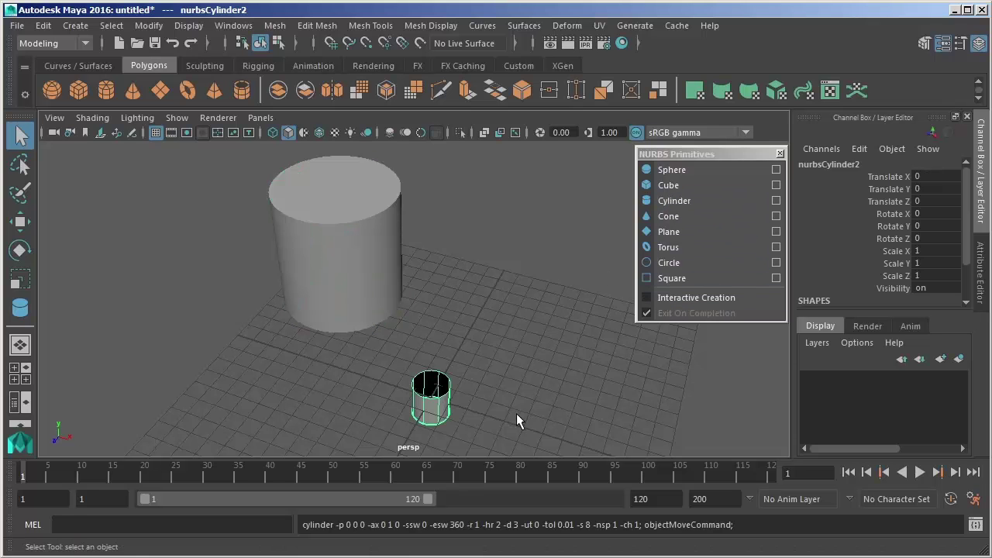
left_click_drag(516, 414, 581, 367, "alt")
middle_click_drag(582, 367, 524, 246, "alt")
left_click_drag(524, 246, 500, 299, "alt")
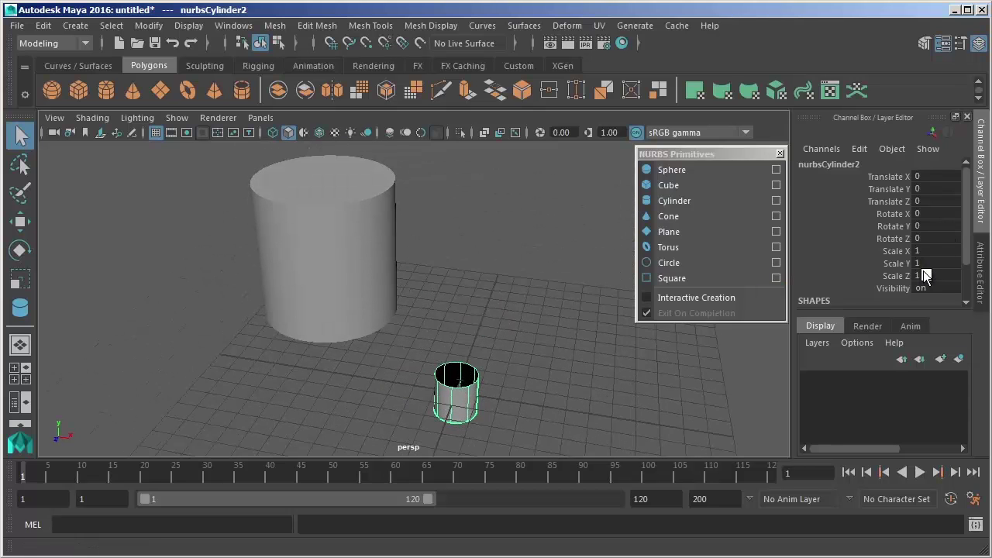
- Delete the small cylinder, then the large cylinder
left_click(370, 259)
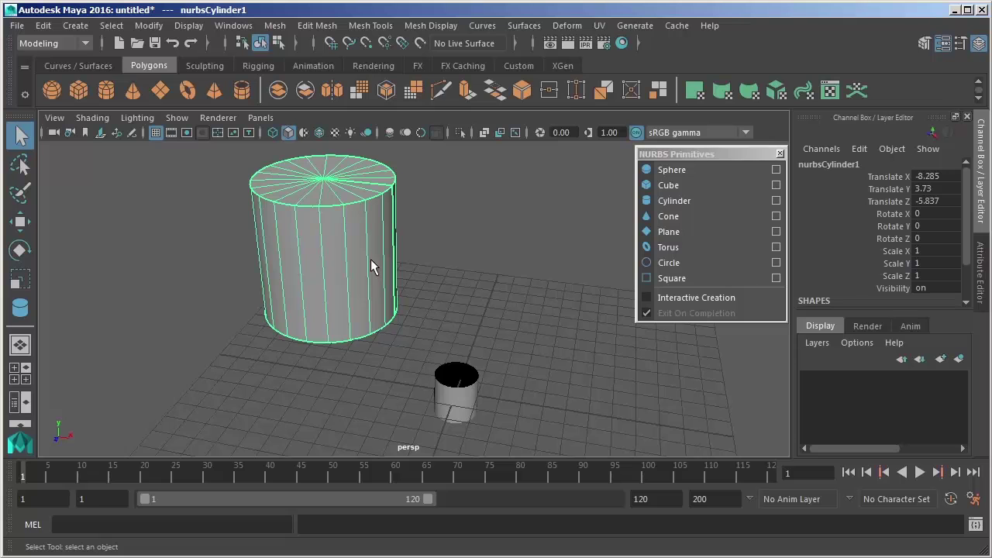
left_click(451, 379)
left_click(379, 292)
left_click_drag(431, 322, 533, 287, "alt")
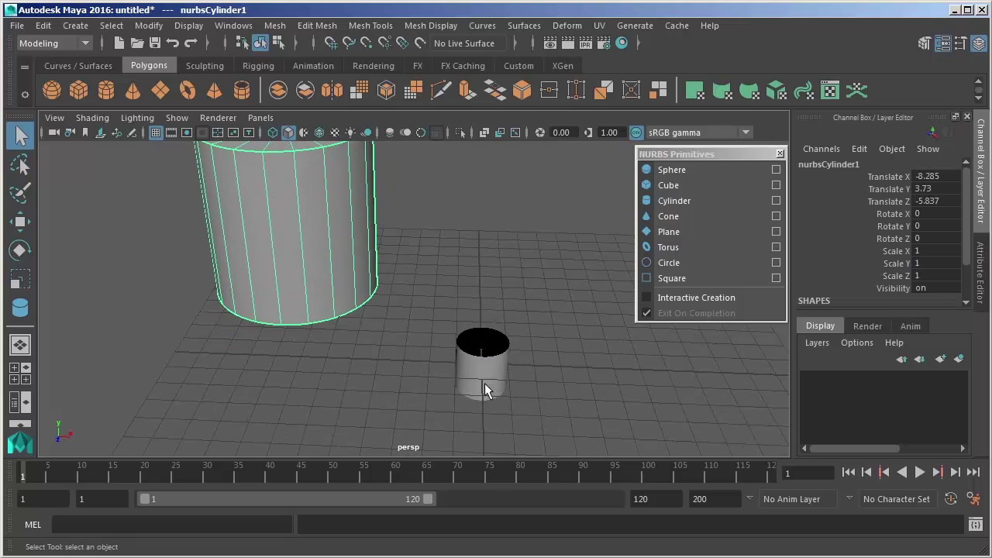
left_click(459, 379)
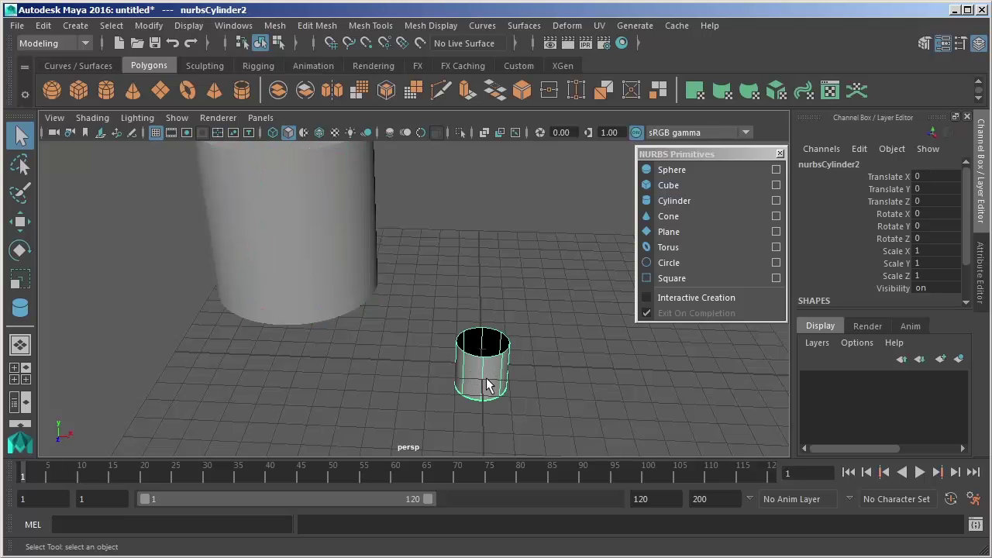
left_click_drag(508, 358, 535, 362, "alt")
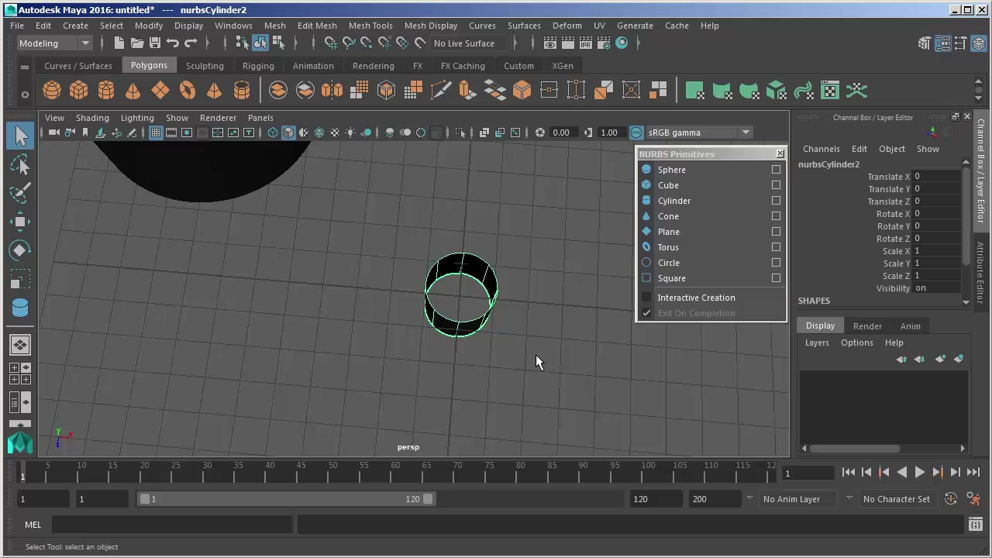
left_click_drag(499, 320, 485, 363, "alt")
key("Delete")
left_click(365, 263)
key("Delete")
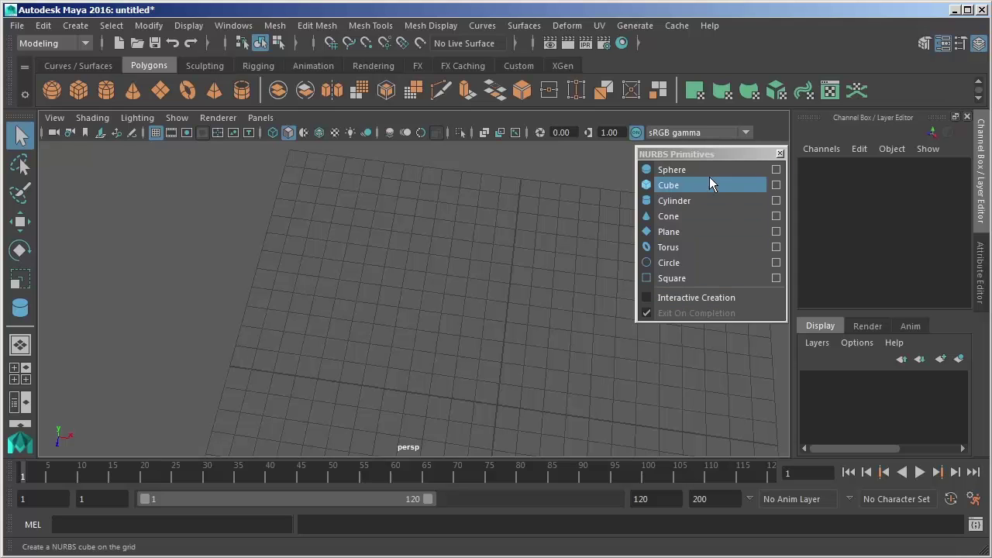
- Close the NURBS Primitives window and float Polygon Primitives beside the Channel Box
left_click(770, 155)
left_click(780, 154)
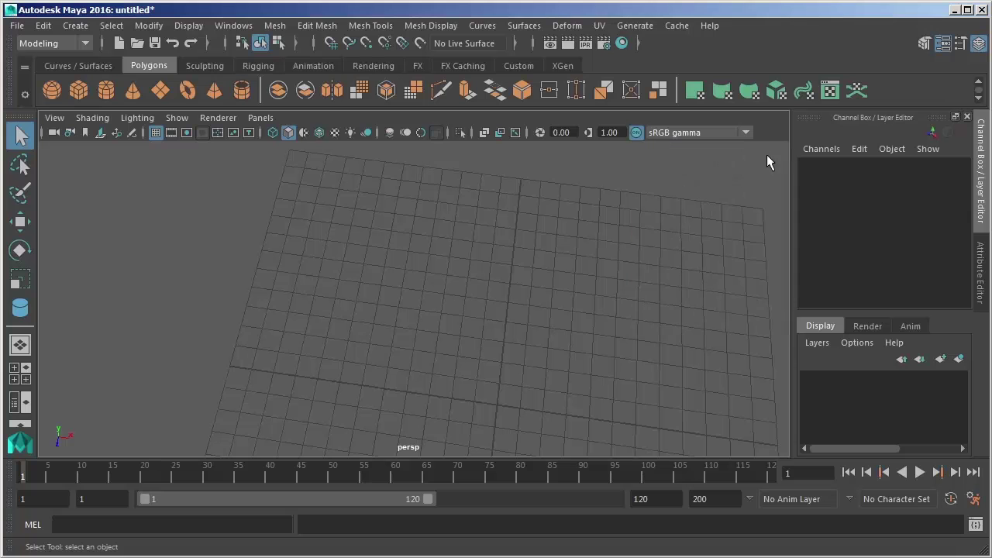
left_click(80, 26)
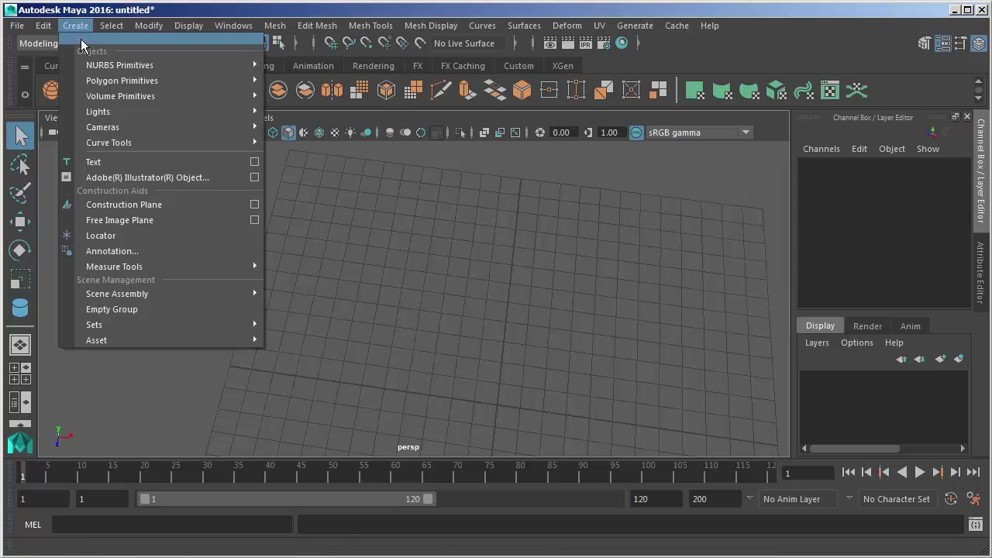
mouse_move(103, 83)
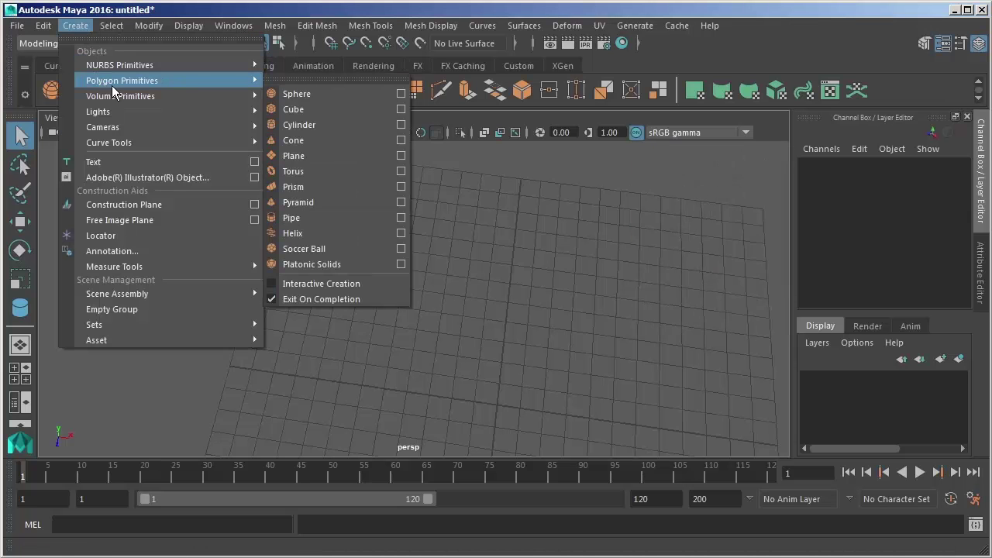
left_click(312, 81)
left_click_drag(310, 66, 687, 108)
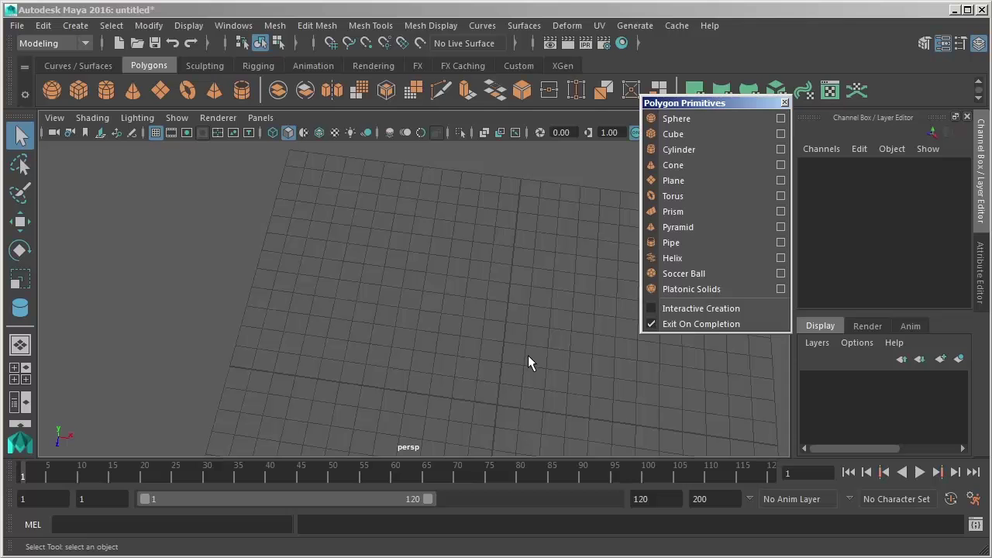
left_click_drag(528, 358, 447, 275, "alt")
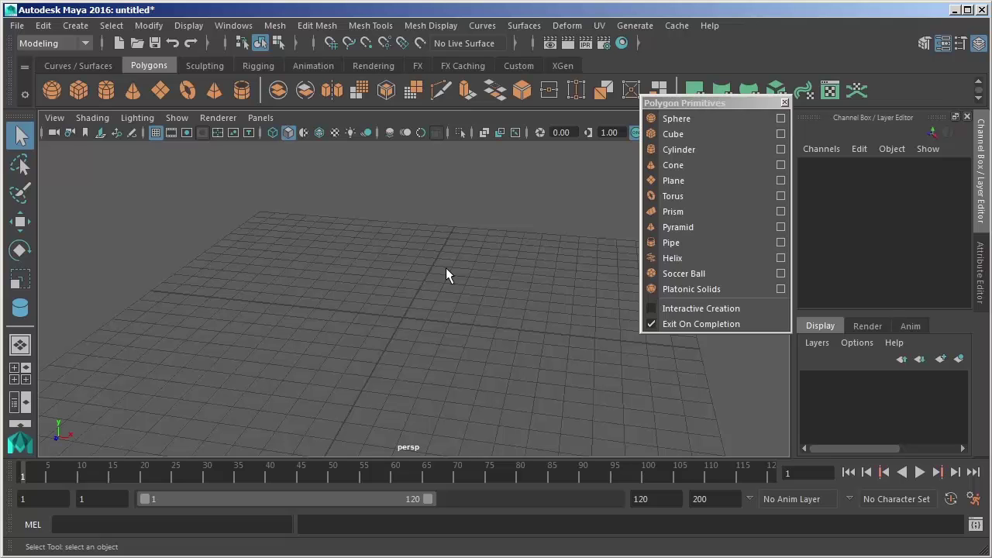
- Create polygon sphere pSphere1 at the origin and zoom in until it fills the view
left_click(681, 120)
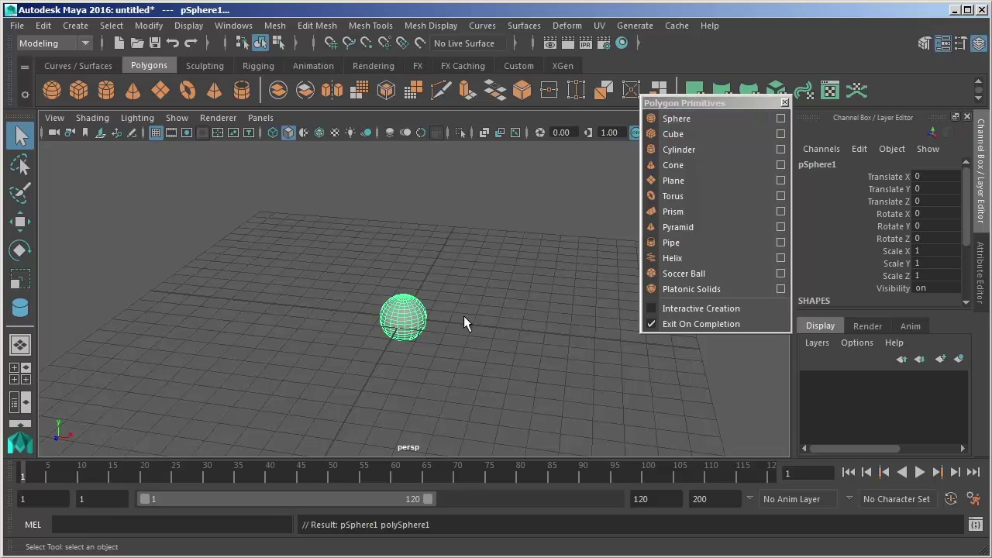
right_click_drag(310, 323, 443, 474, "alt")
middle_click_drag(407, 351, 433, 215, "alt")
right_click_drag(434, 215, 469, 338, "alt")
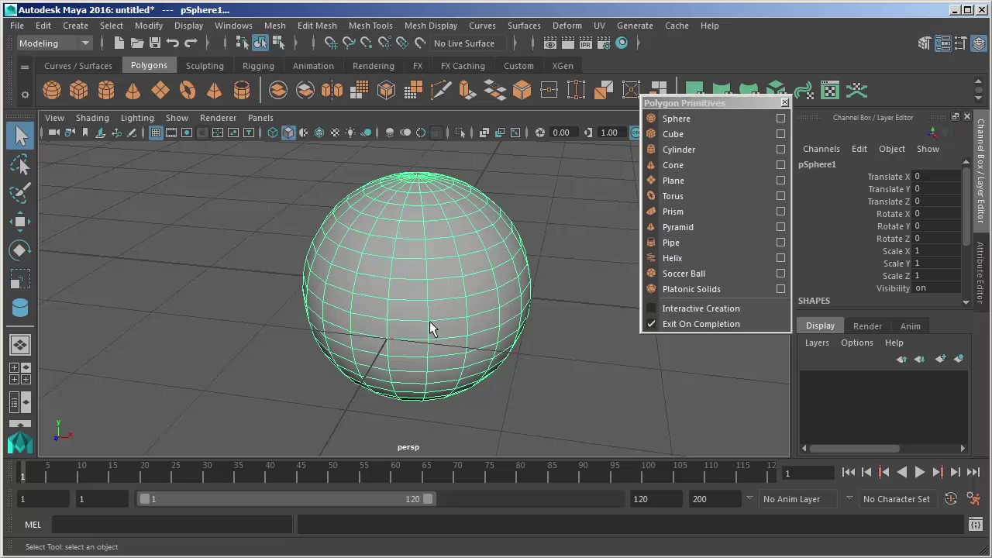
- Switch pSphere1 to Vertex mode from its right-click marking menu
right_click(412, 246)
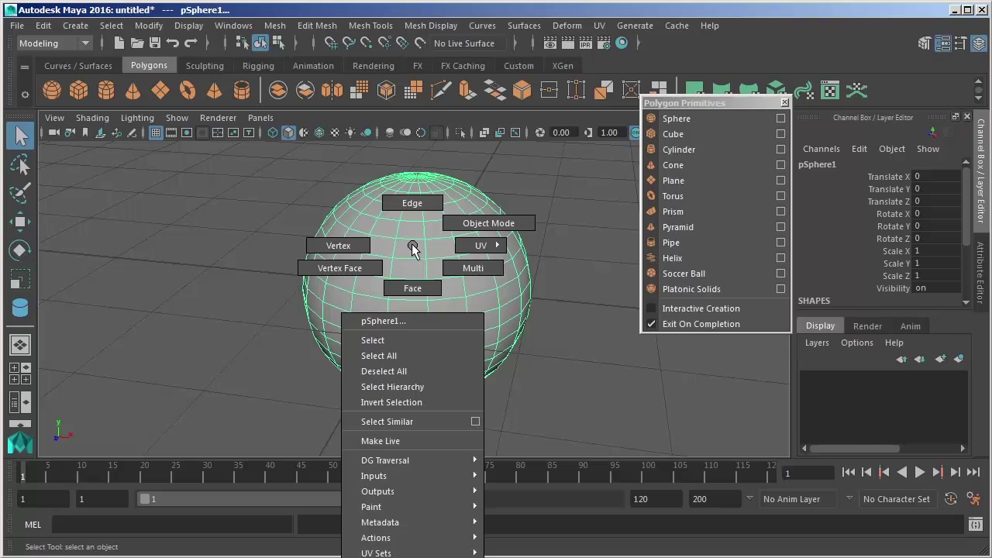
left_click(345, 248)
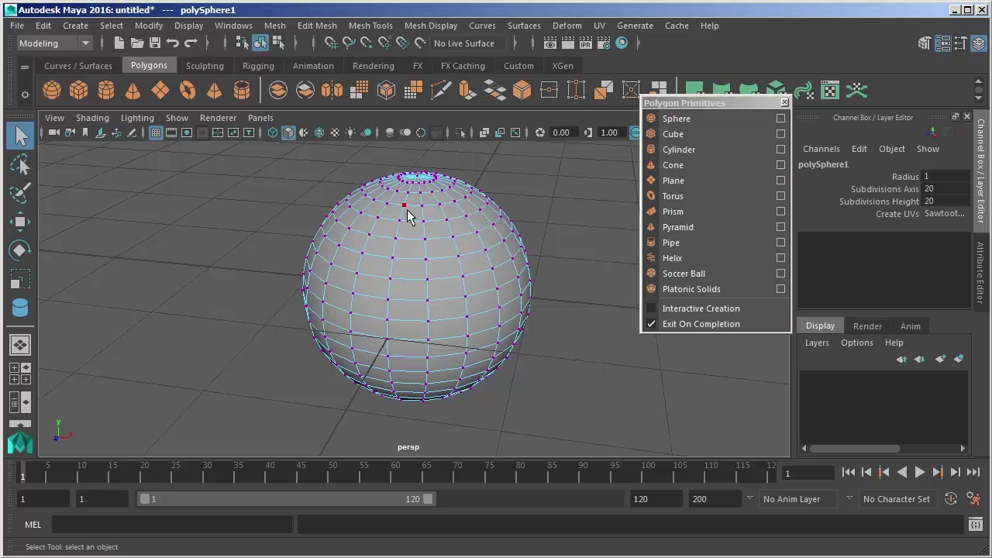
- Add a polygon cylinder and move it to the right of the sphere
scroll(409, 217, "down", 3)
middle_click_drag(498, 200, 370, 215, "alt")
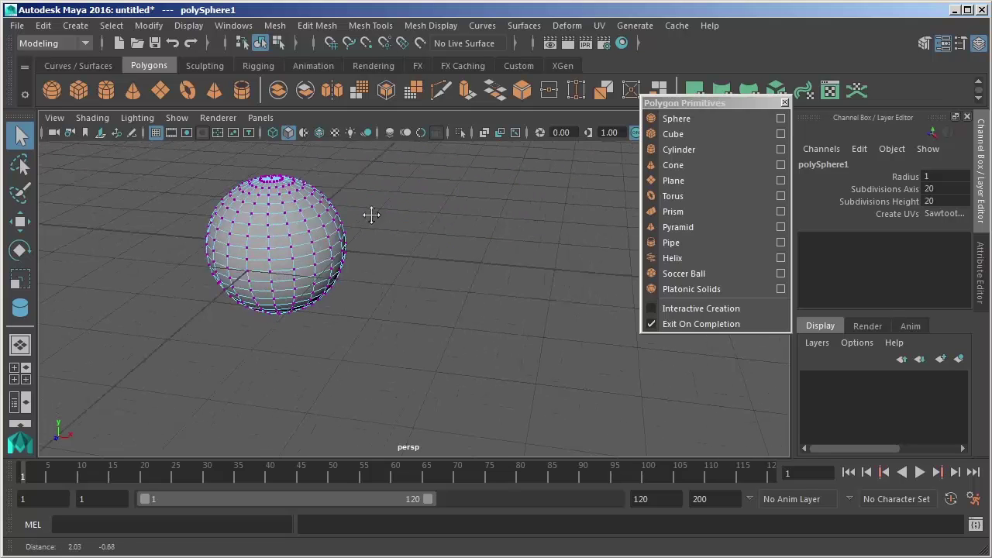
left_click(676, 150)
key("w")
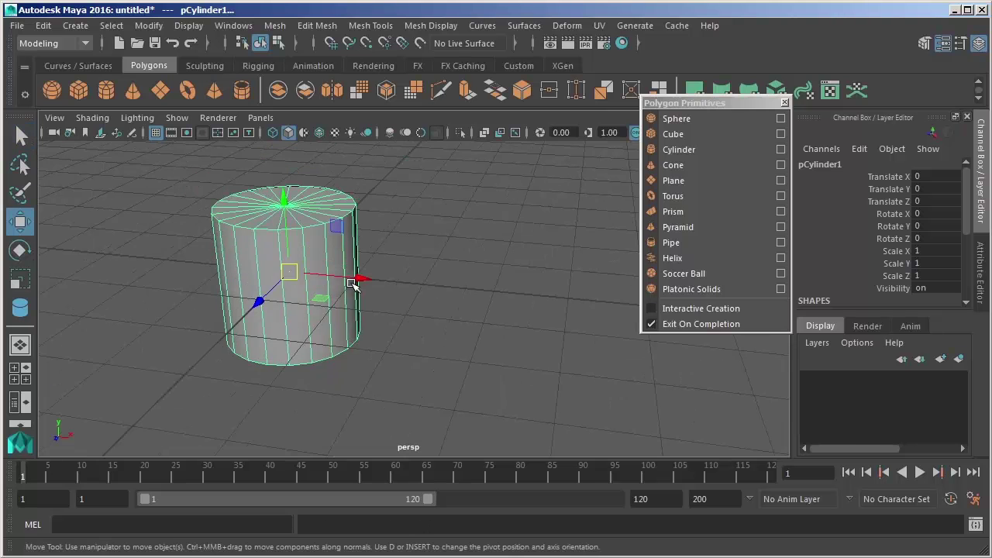
left_click_drag(364, 283, 558, 283)
- Add a polygon torus and pipe, moving the pipe to -3.695, 1.06, -0.671
left_click(672, 196)
left_click_drag(503, 232, 458, 204, "alt")
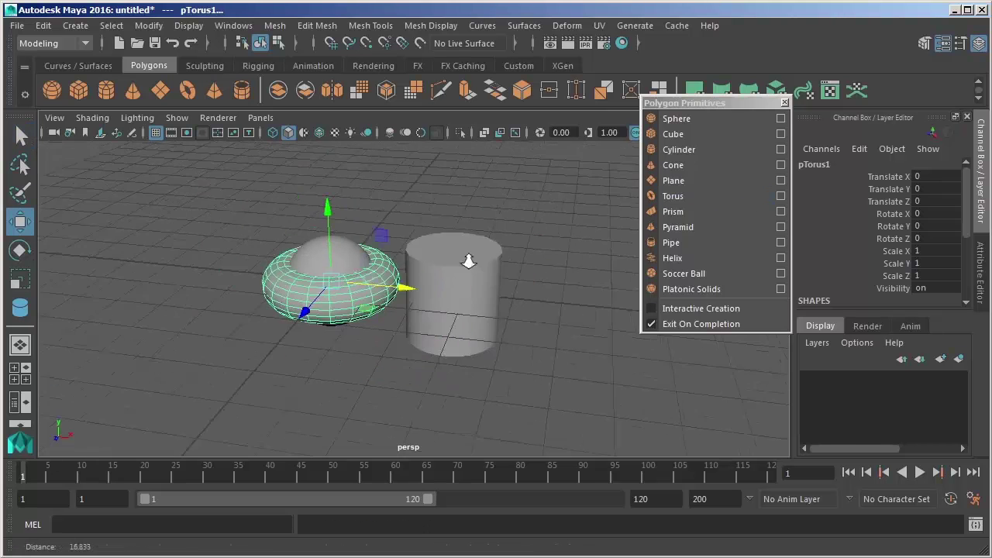
left_click_drag(328, 292, 513, 254)
left_click(671, 243)
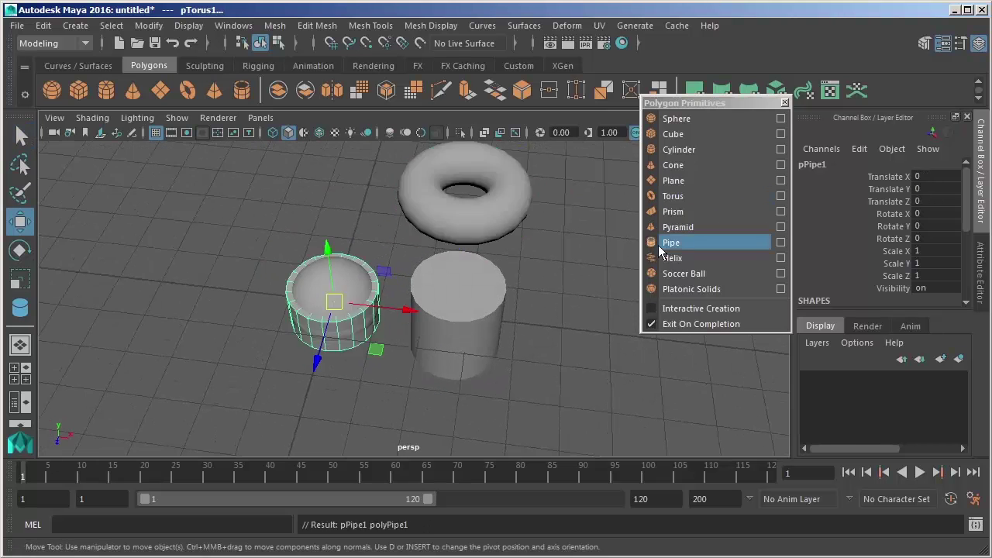
left_click_drag(327, 299, 355, 362)
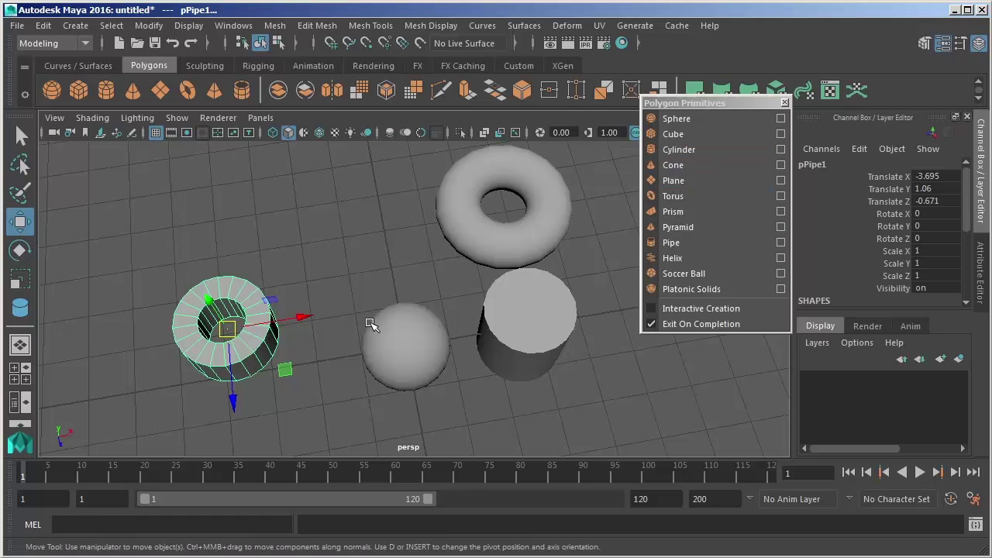
- Scale the pipe taller along its Y axis, viewed from near side-on
left_click_drag(371, 328, 348, 331, "alt")
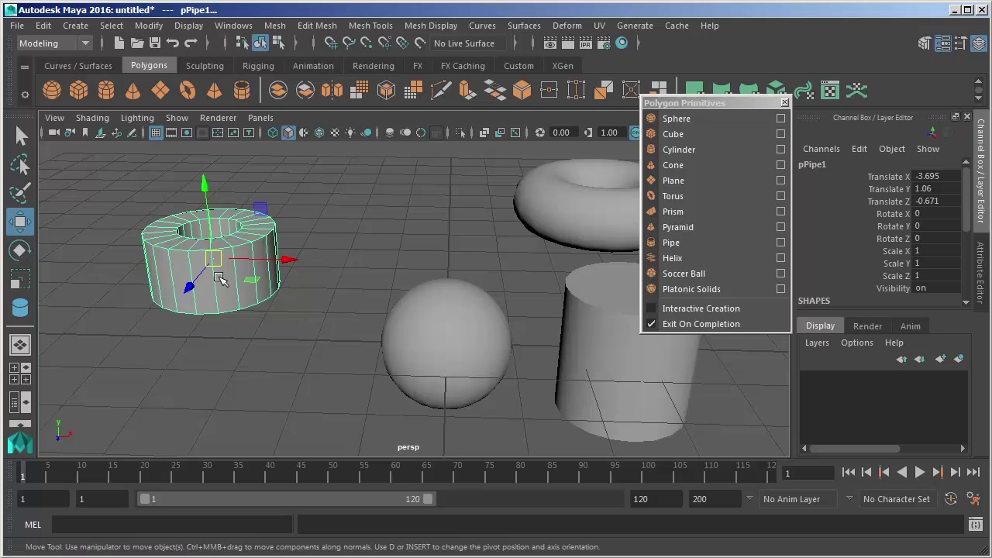
key("r")
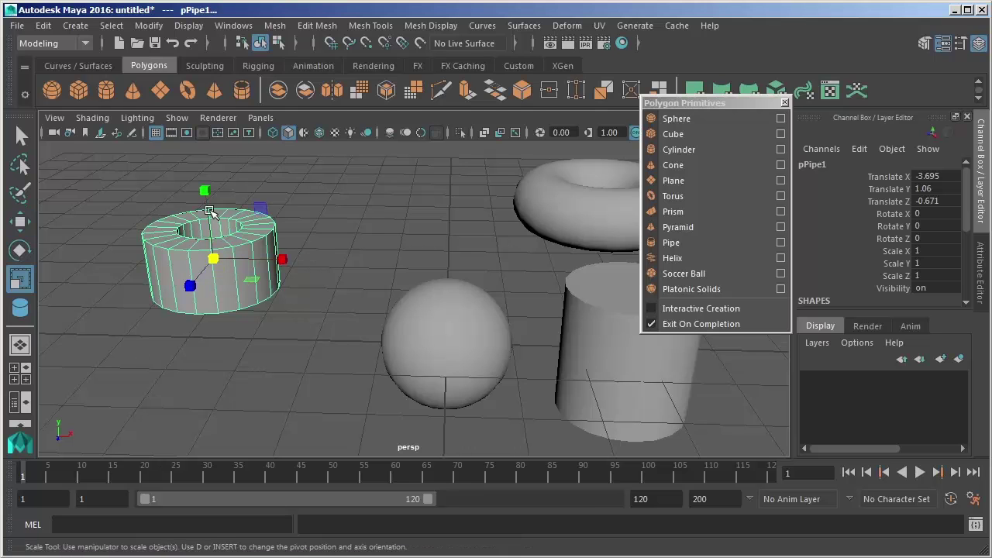
left_click_drag(206, 192, 210, 97)
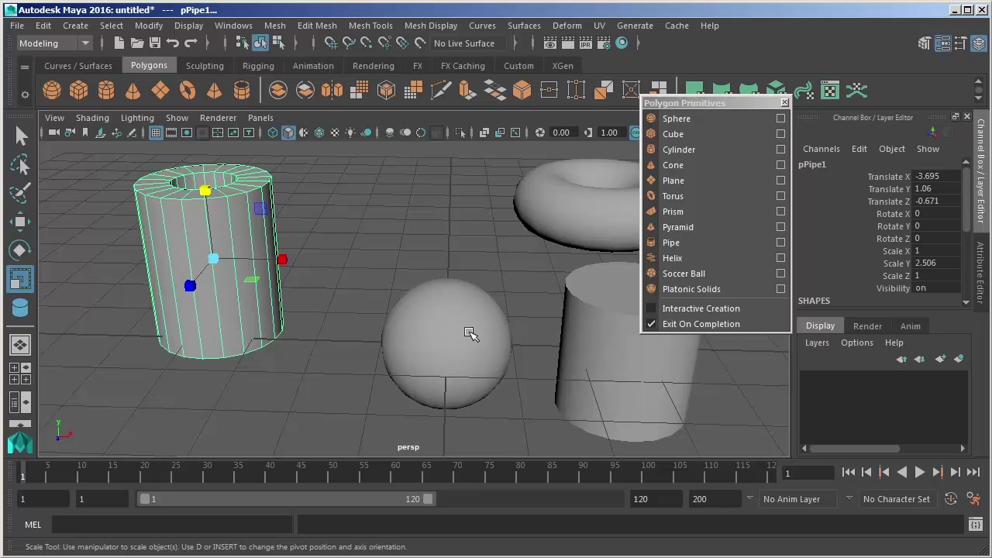
- Start a new scene without saving and close the floating Polygon Primitives panel
left_click(17, 24)
left_click(46, 51)
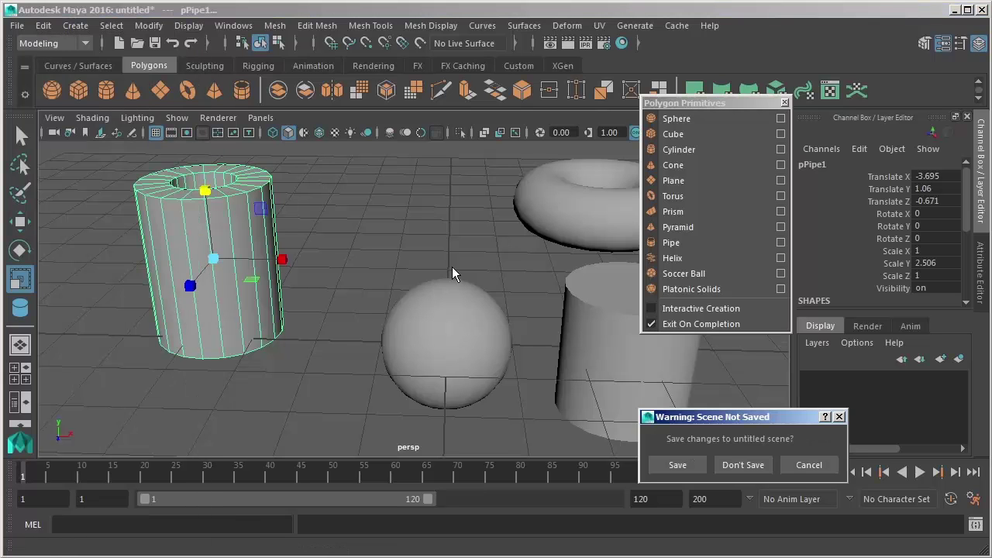
left_click(755, 462)
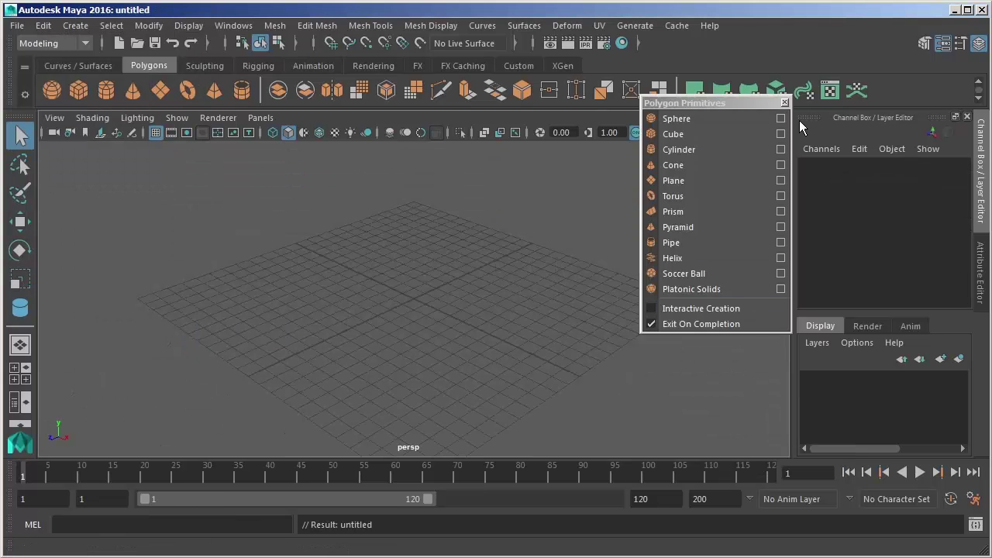
left_click(783, 103)
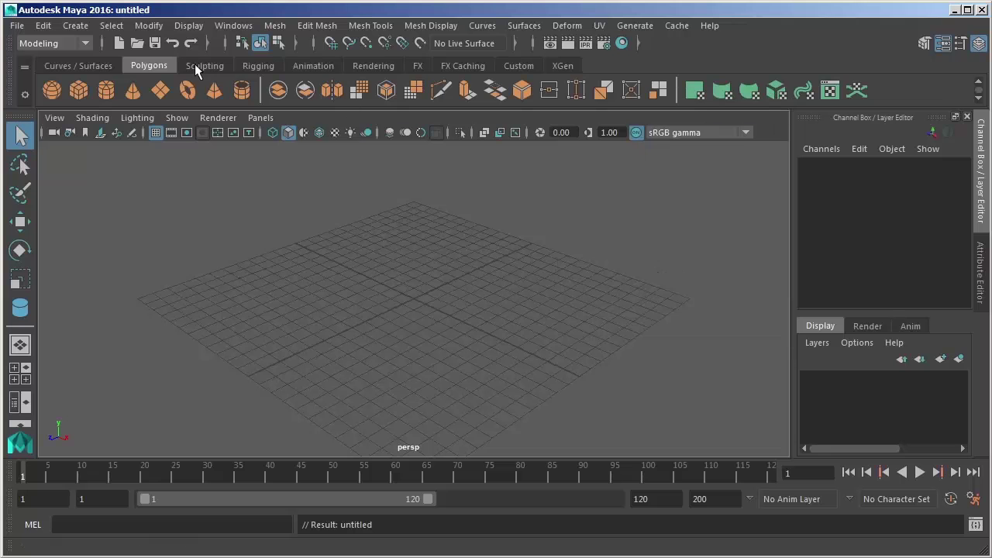
- Tear off the Volume Primitives menu as a floating panel on the right
left_click(75, 25)
mouse_move(122, 111)
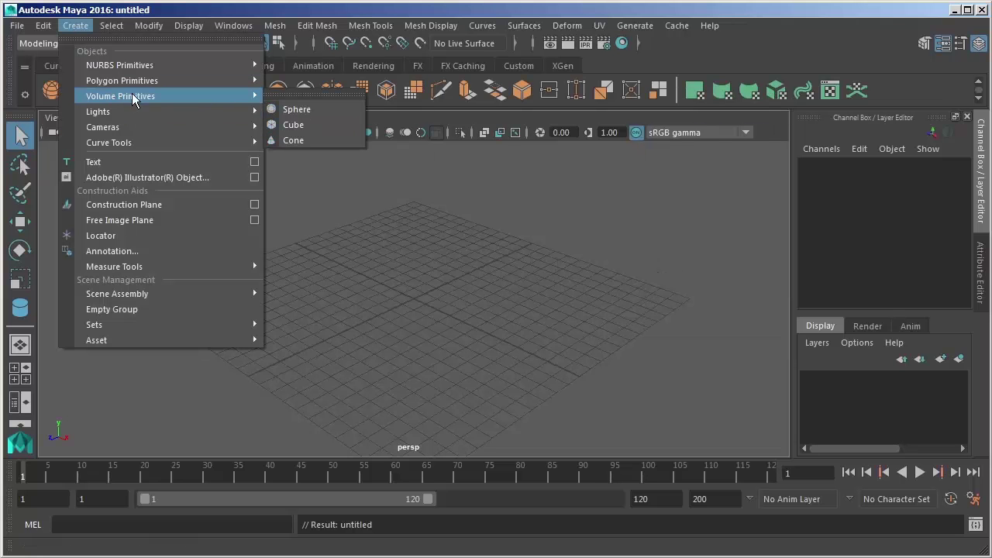
left_click(298, 101)
left_click_drag(308, 85, 707, 164)
- Create a volume sphere at the origin and dolly in to a low front view
left_click(707, 179)
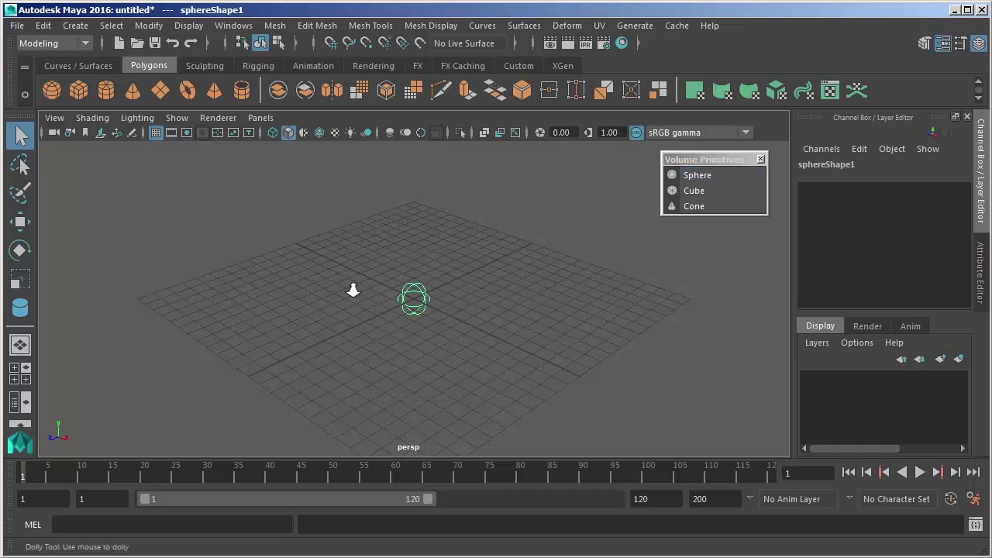
right_click_drag(349, 290, 542, 553, "alt")
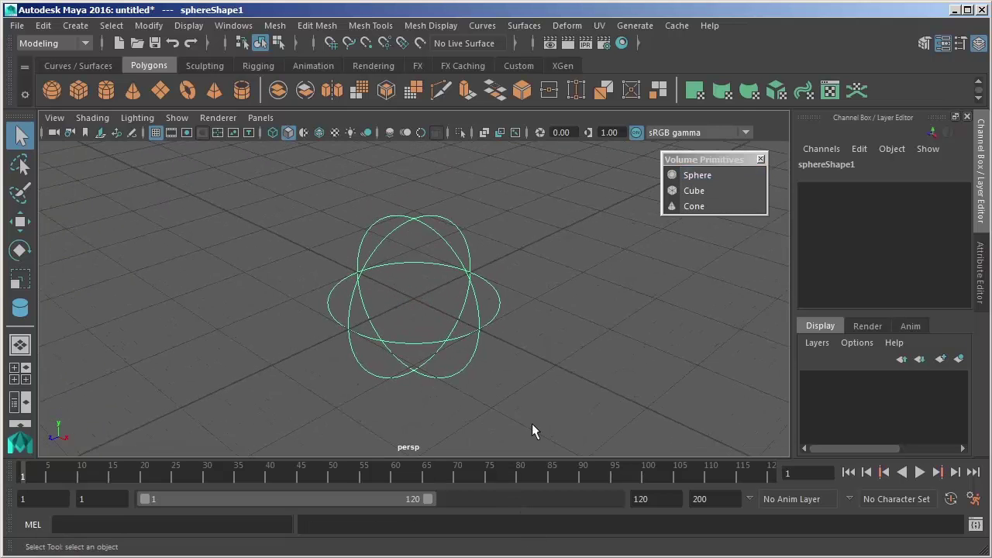
left_click_drag(517, 409, 583, 374, "alt")
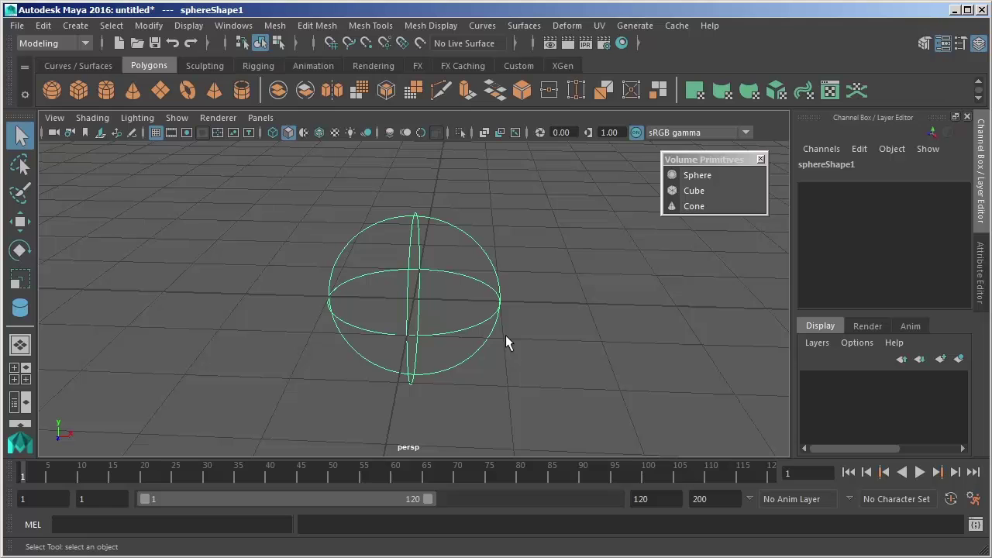
- Bring up and dismiss the right-click menus for sphereShape and sphere1
right_click(422, 334)
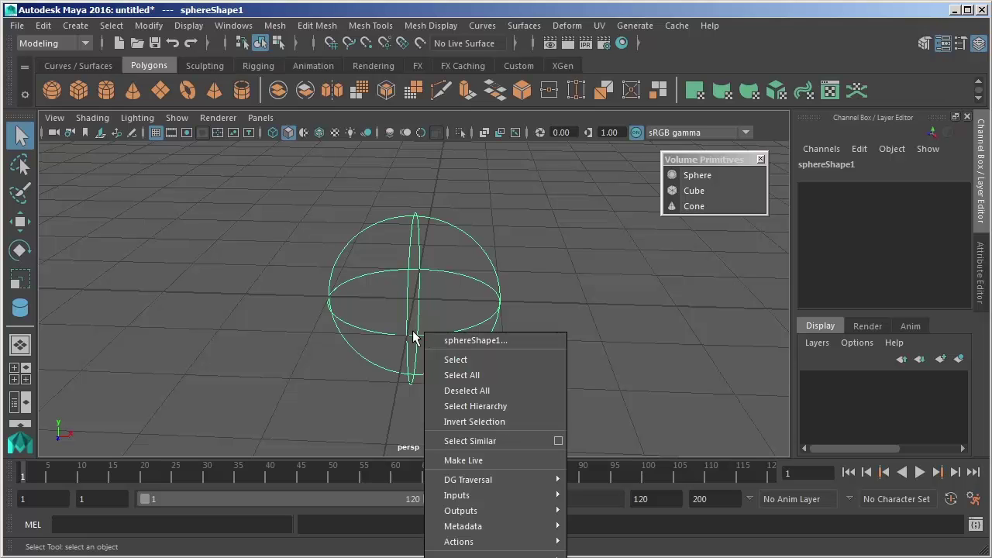
left_click(403, 285)
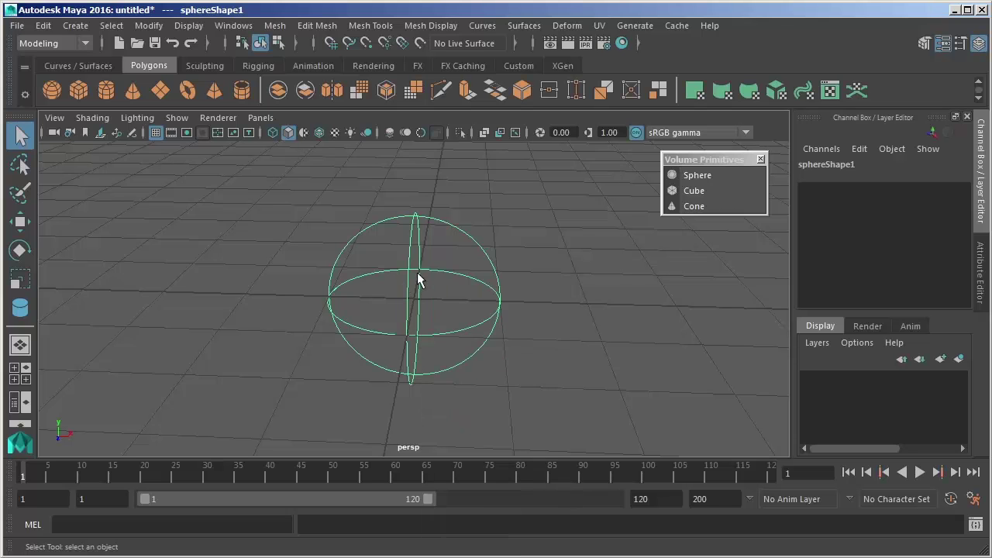
right_click(411, 270)
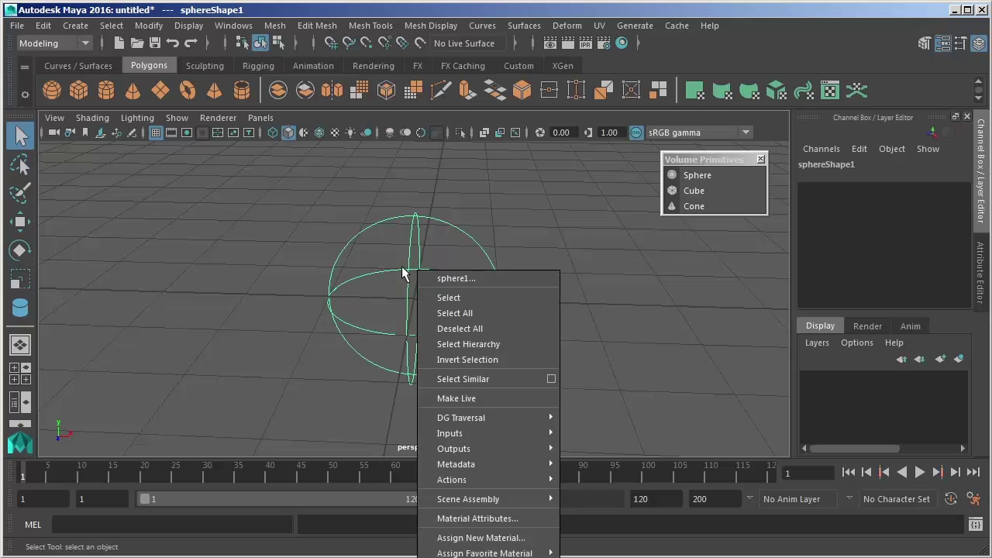
left_click(541, 339)
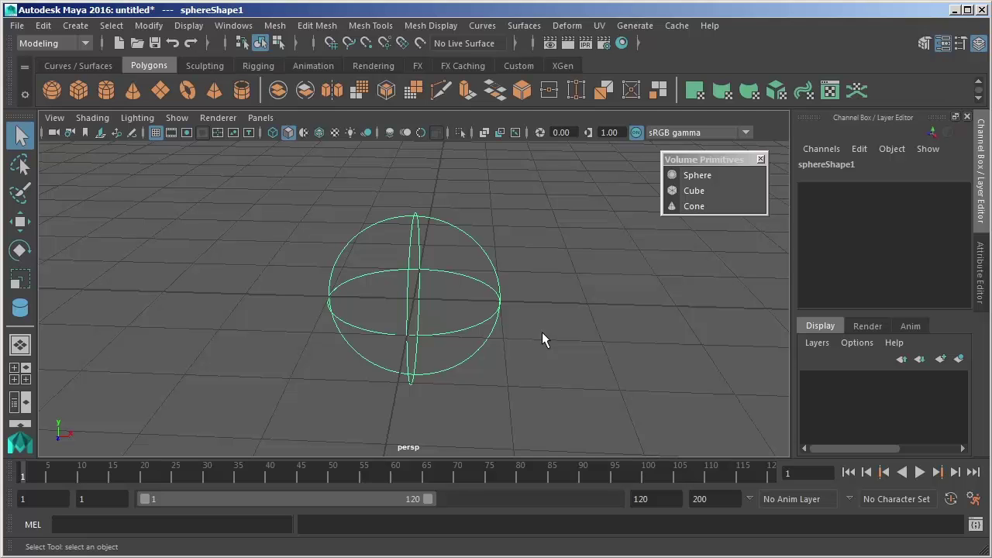
- Stretch the volume sphere along X, undo the scaling, then delete the sphere
key("r")
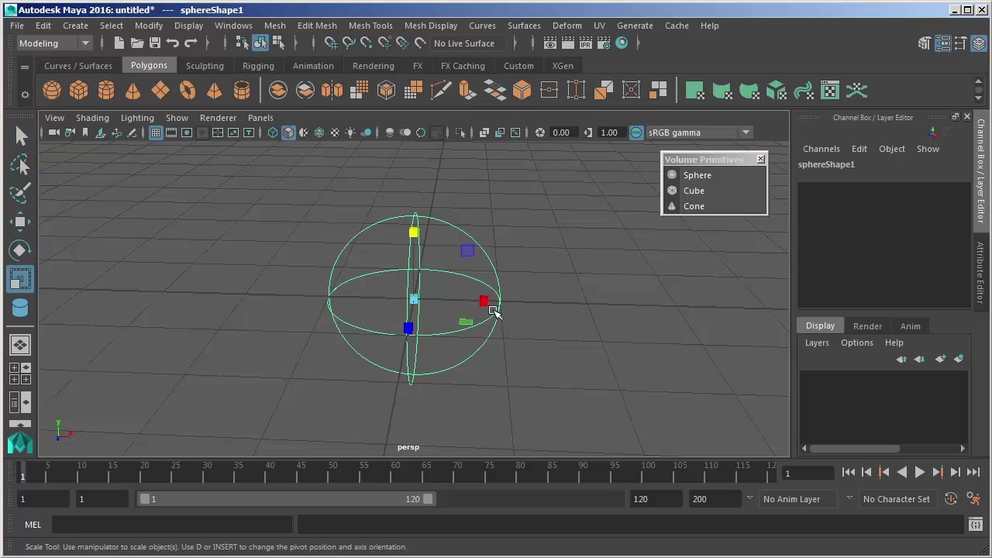
left_click_drag(484, 300, 546, 302)
left_click_drag(415, 299, 425, 281)
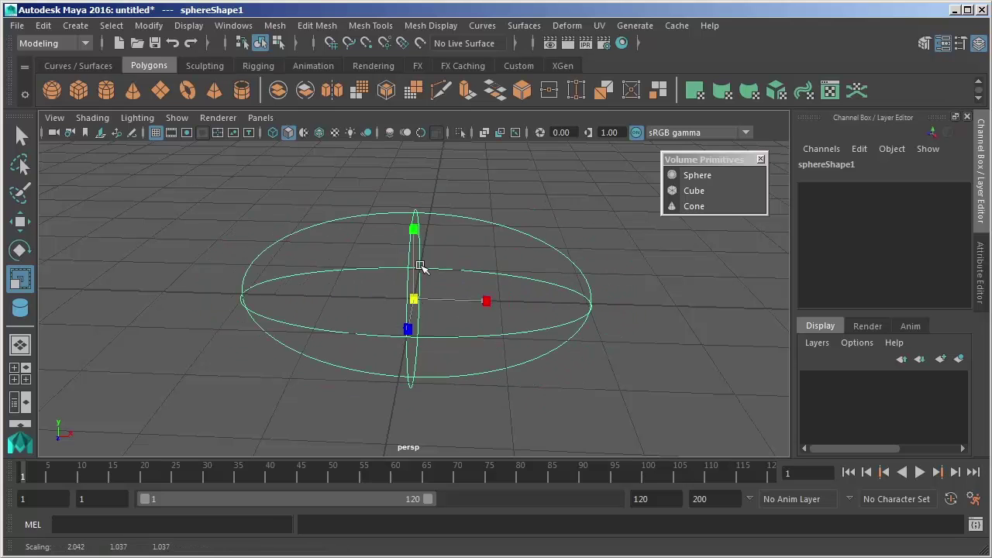
key("ctrl+z")
key("ctrl+z")
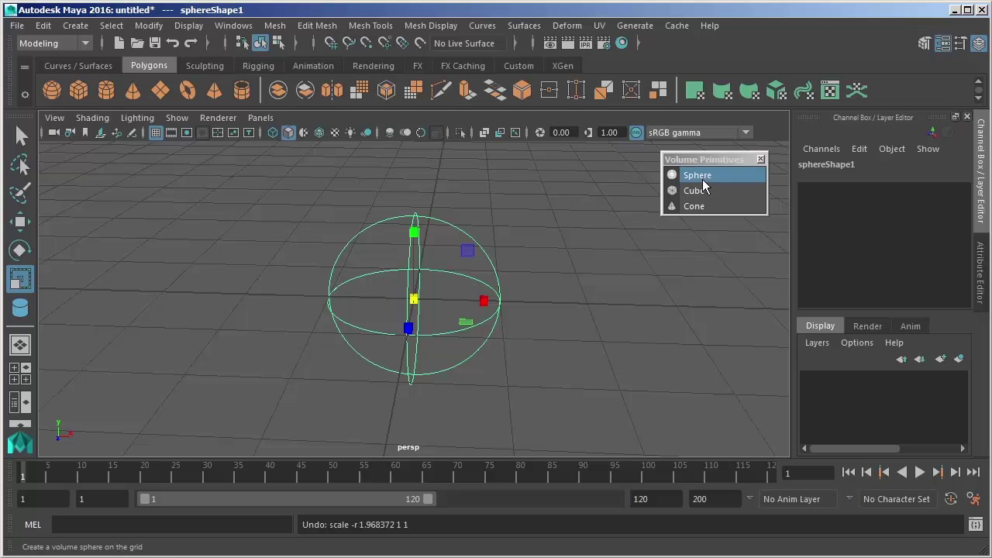
left_click_drag(560, 284, 526, 296, "alt")
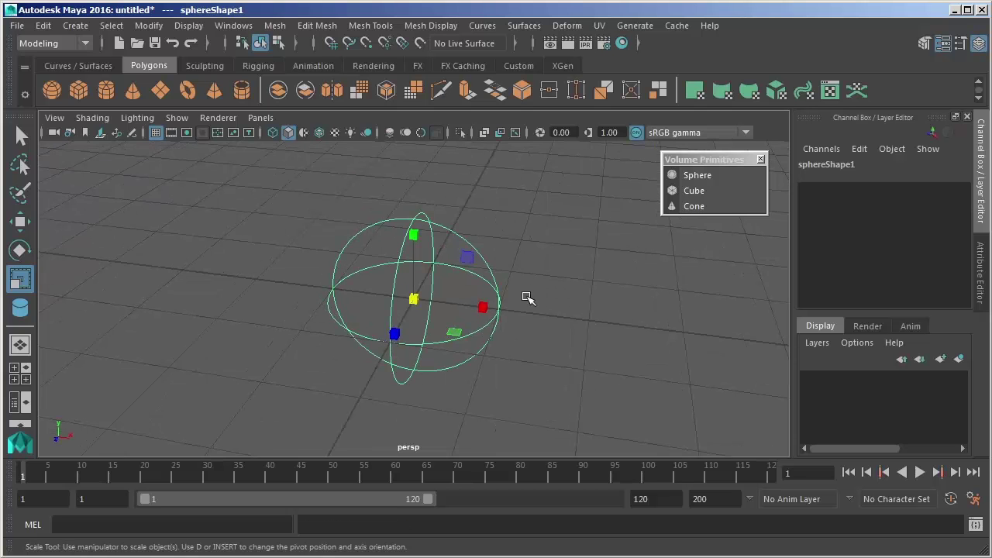
key("Delete")
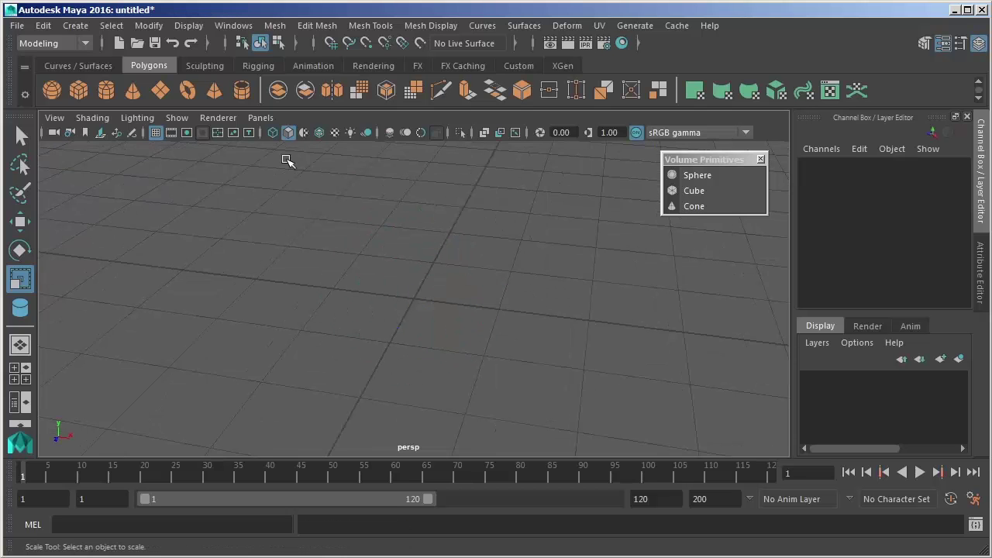
- Create polygon sphere pSphere1 at the origin and frame it in the perspective view
left_click_drag(312, 255, 396, 272, "alt")
middle_click_drag(396, 272, 325, 233, "alt")
left_click(74, 25)
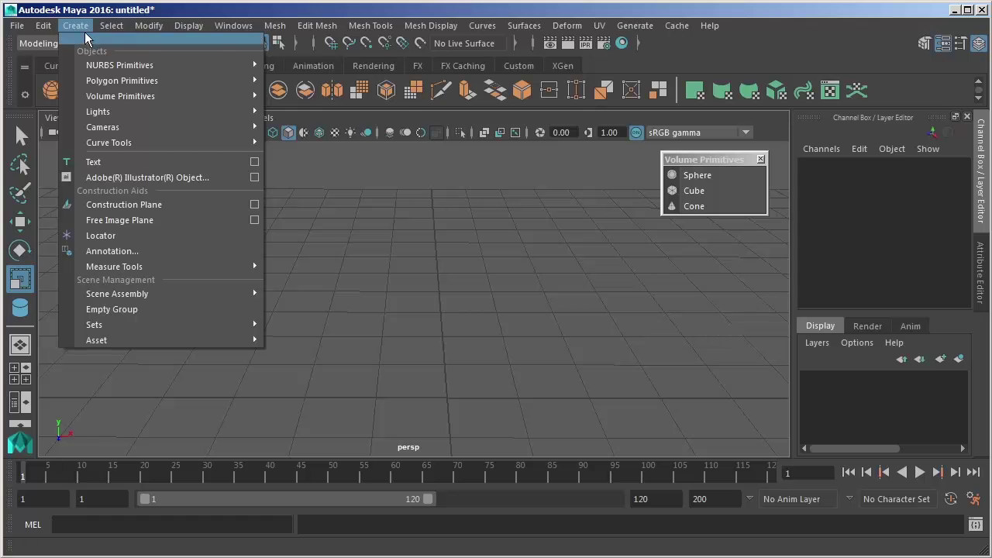
mouse_move(113, 77)
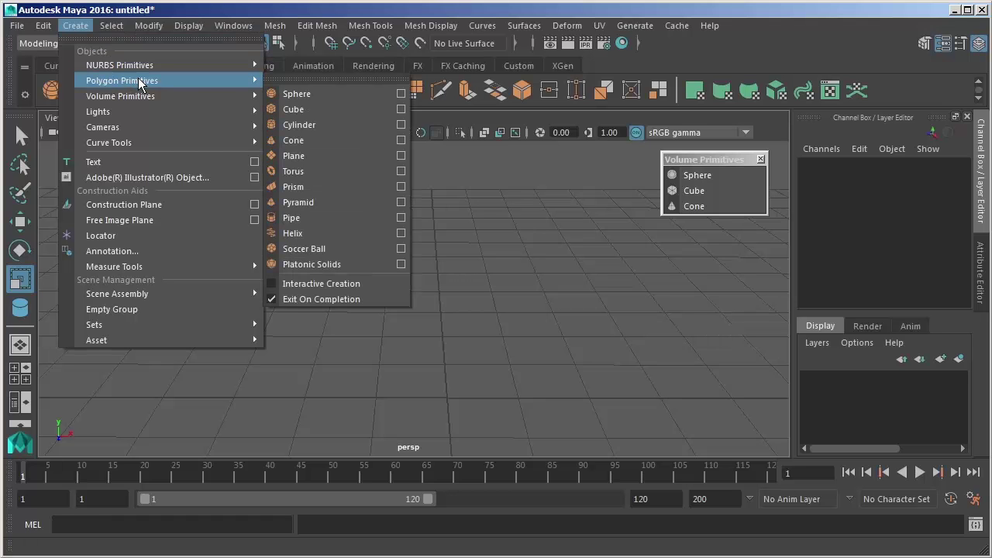
left_click(300, 98)
left_click_drag(418, 178, 362, 318, "alt")
scroll(362, 316, "up", 3)
middle_click_drag(421, 337, 494, 325, "alt")
left_click_drag(495, 325, 467, 321, "alt")
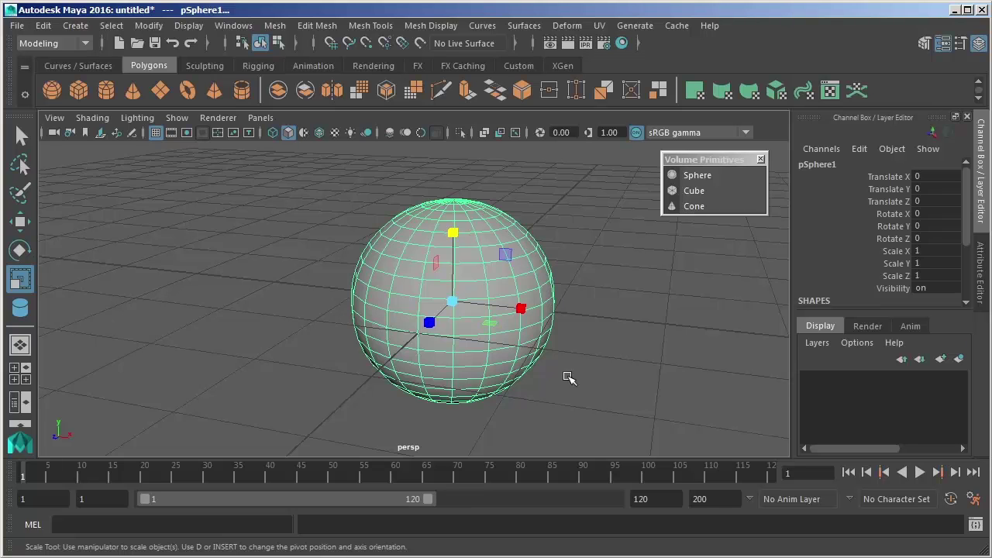
- Turn on smooth preview for pSphere1 and switch it to vertex editing
key("3")
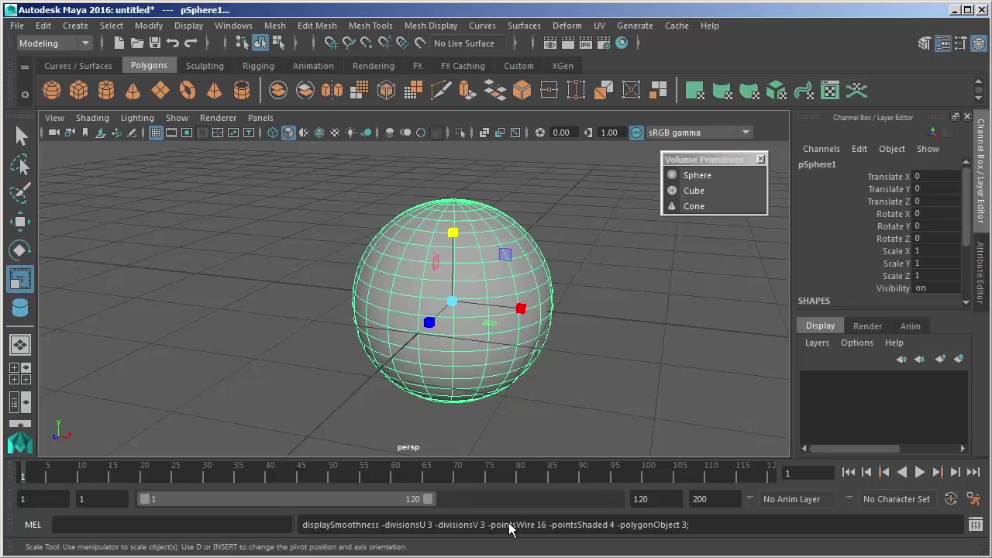
left_click_drag(512, 361, 482, 326, "alt")
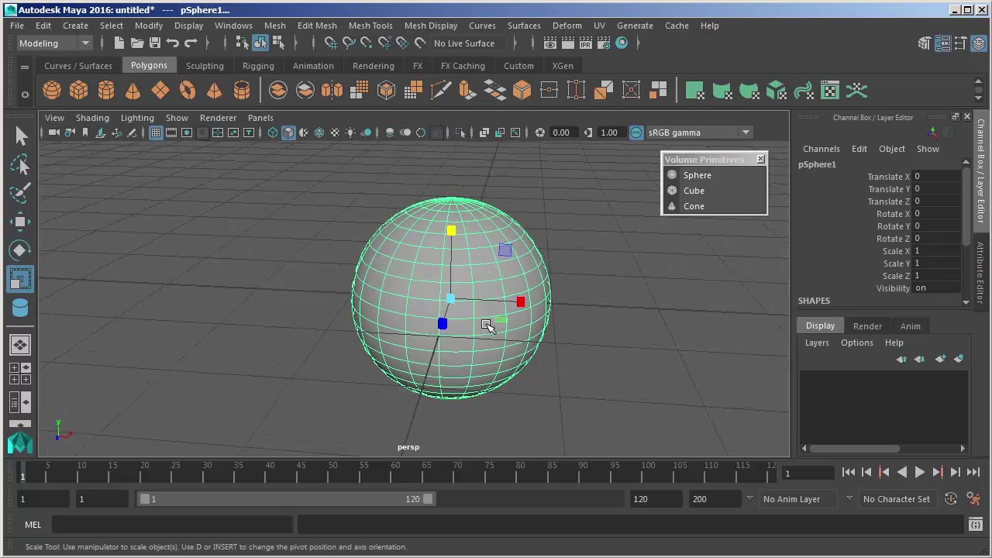
right_click(473, 303)
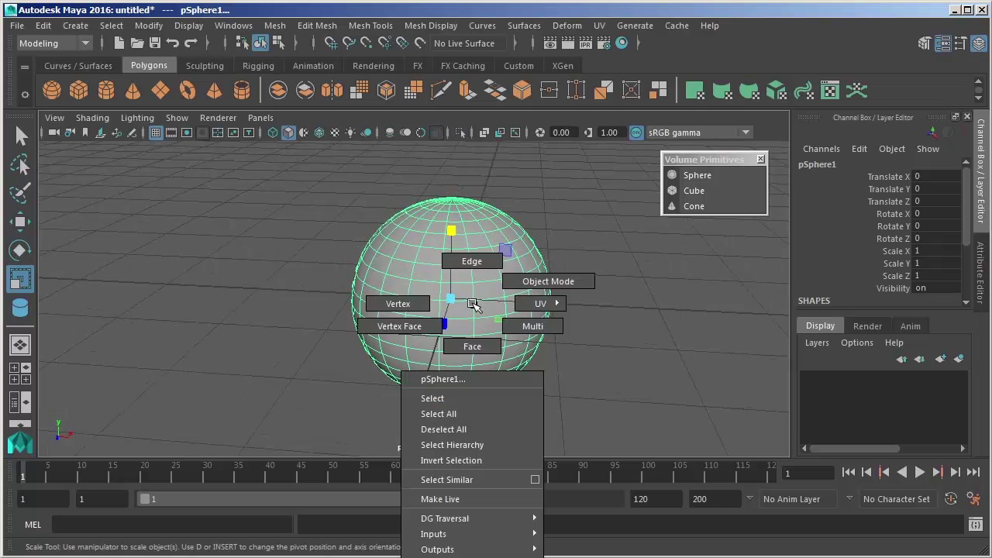
left_click(414, 304)
left_click_drag(420, 303, 454, 320, "alt")
scroll(512, 362, "up", 3)
- Select one vertex with the Move tool and zoom in close on it
left_click(380, 262)
left_click_drag(418, 289, 335, 287, "alt")
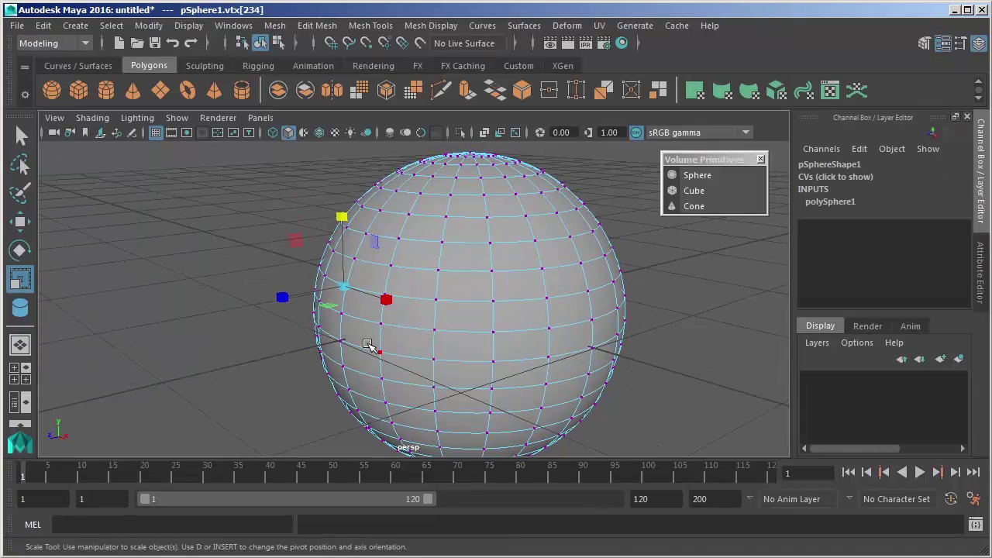
key("w")
right_click_drag(368, 345, 468, 310, "alt")
left_click_drag(468, 310, 518, 332, "alt")
mouse_move(518, 332)
right_mouse_down("alt")
mouse_move(507, 336)
mouse_move(516, 332)
right_mouse_up("alt")
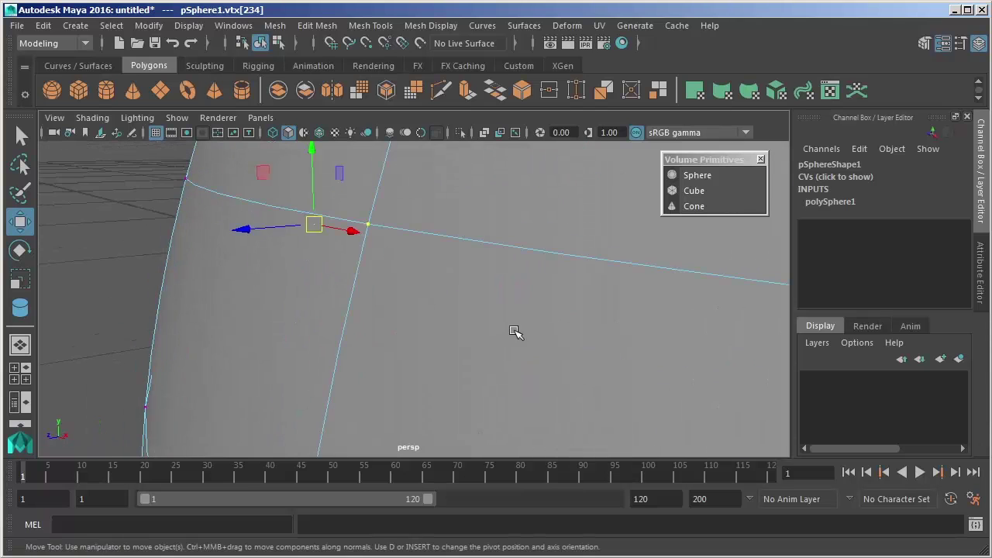
left_click(316, 225)
- Push vertex 234 inward along Z to dent the sphere
right_click_drag(401, 336, 308, 178, "alt")
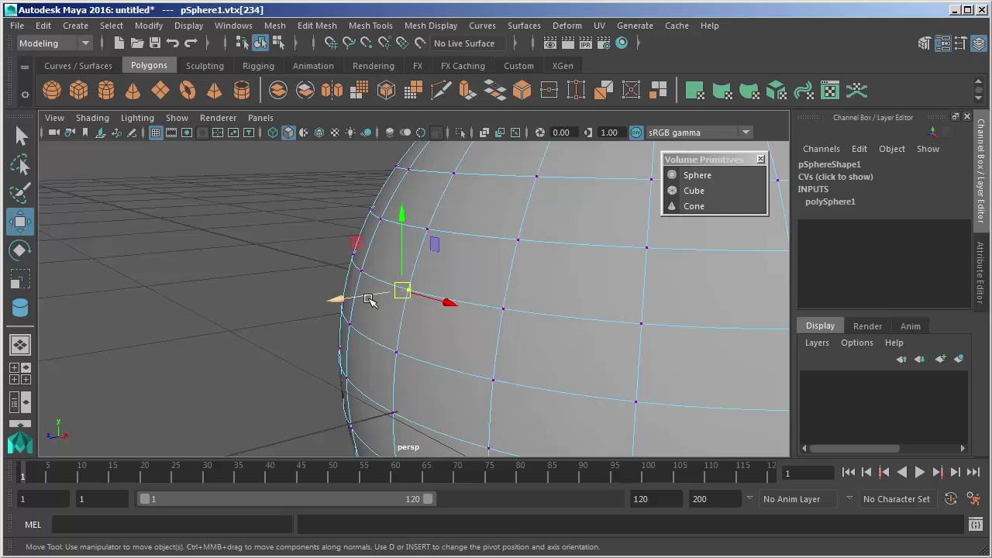
left_click_drag(339, 296, 438, 302)
left_click_drag(472, 331, 478, 387, "alt")
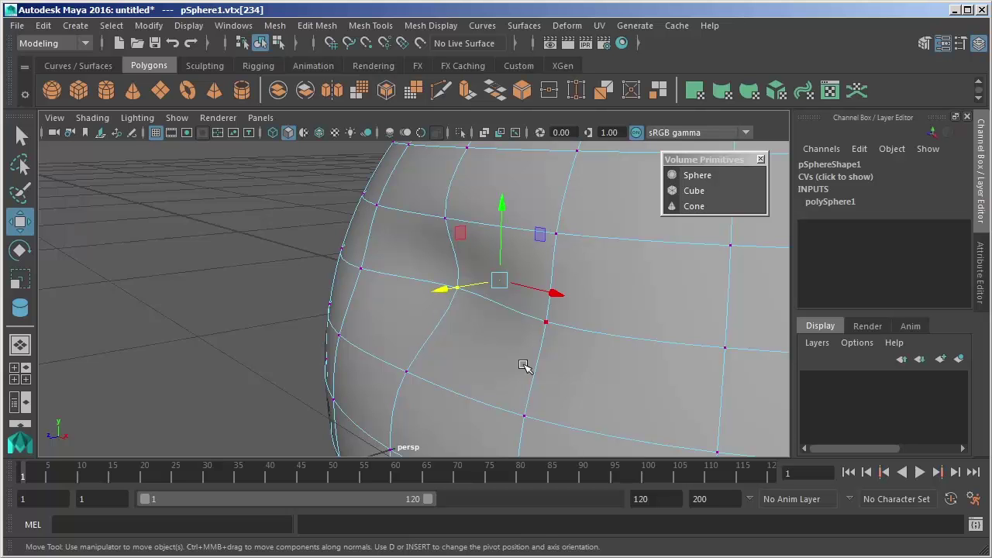
- Compare faceted and smoothed display of the dent, ending in faceted display
key("1")
left_click_drag(524, 366, 553, 341, "alt")
key("3")
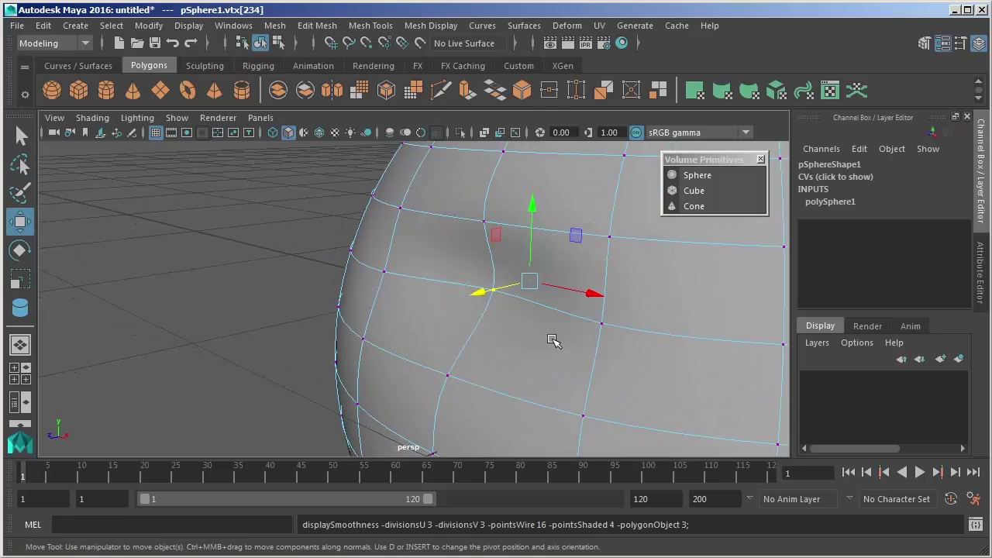
key("1")
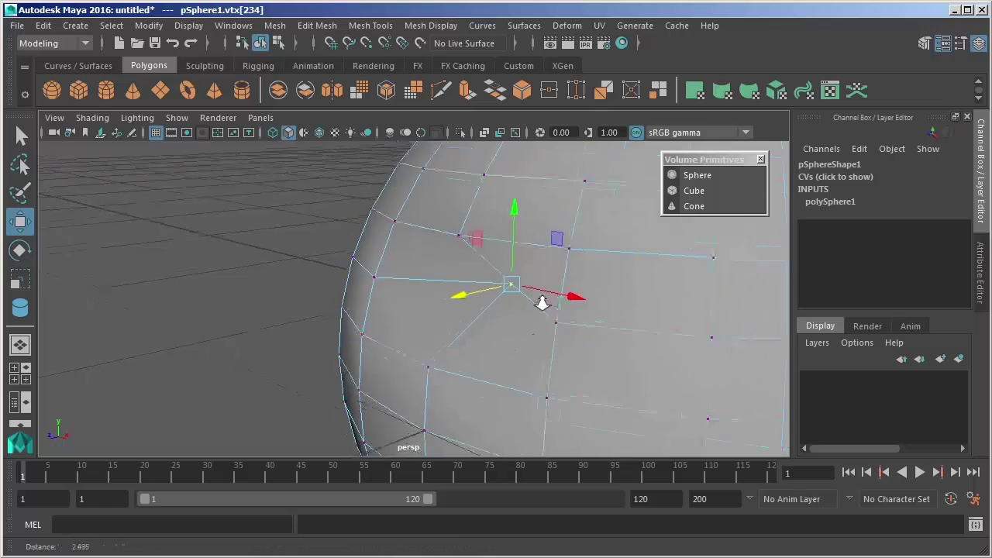